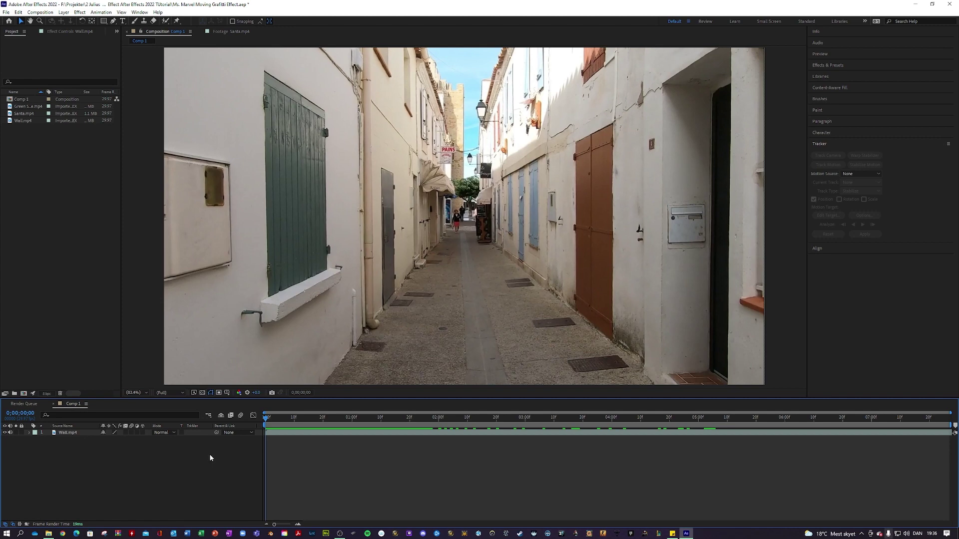
Step: Preview the alley, green-screen man and Santa clips, then return to Comp 1
left_click(279, 417)
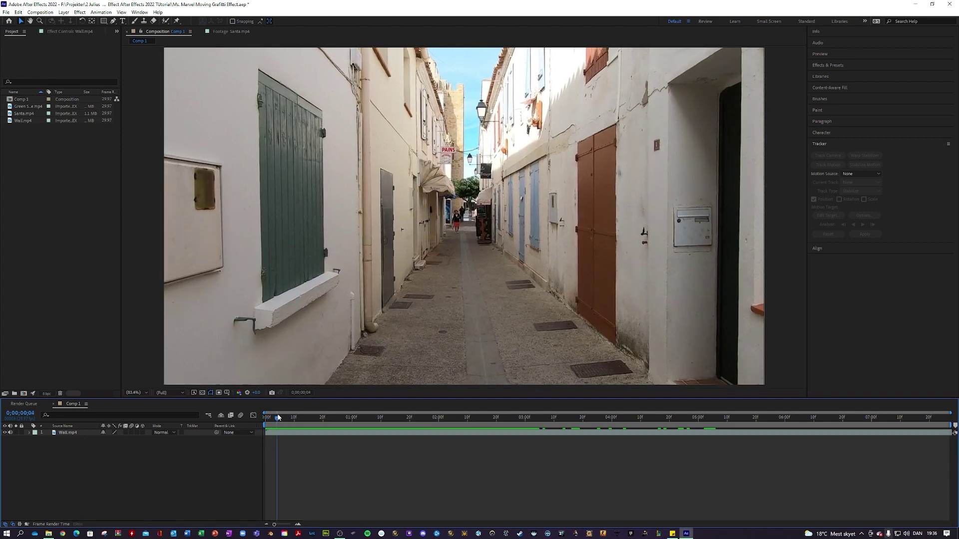
left_click_drag(279, 418, 303, 391)
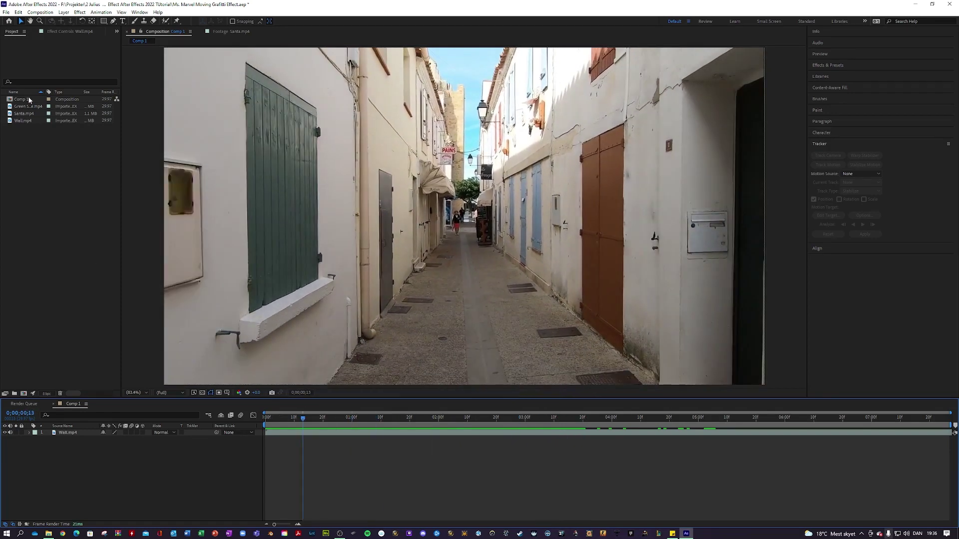
double_click(15, 106)
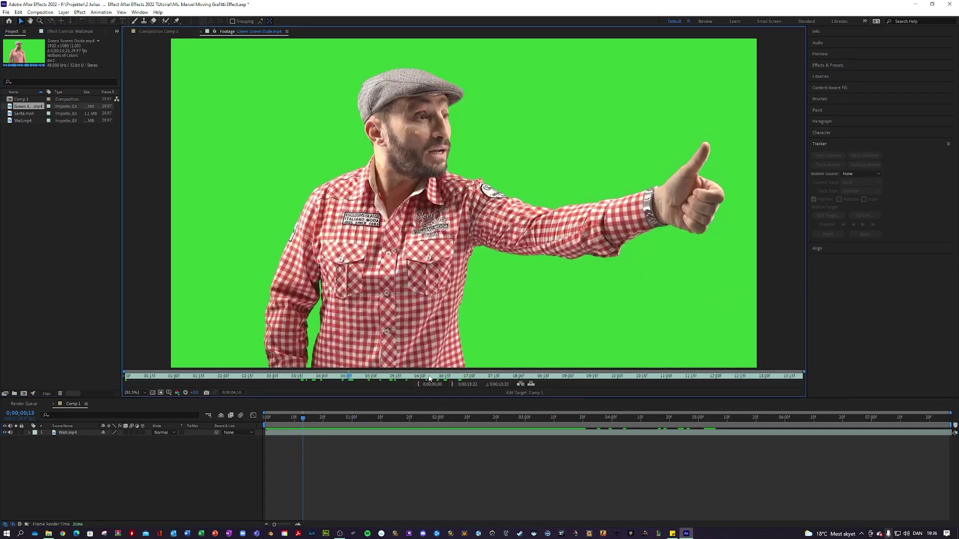
double_click(22, 114)
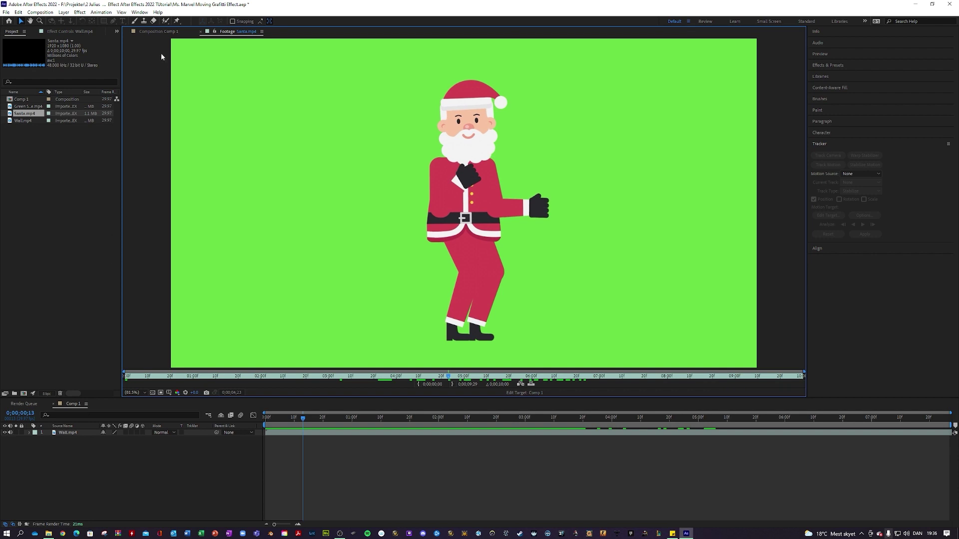
left_click(157, 32)
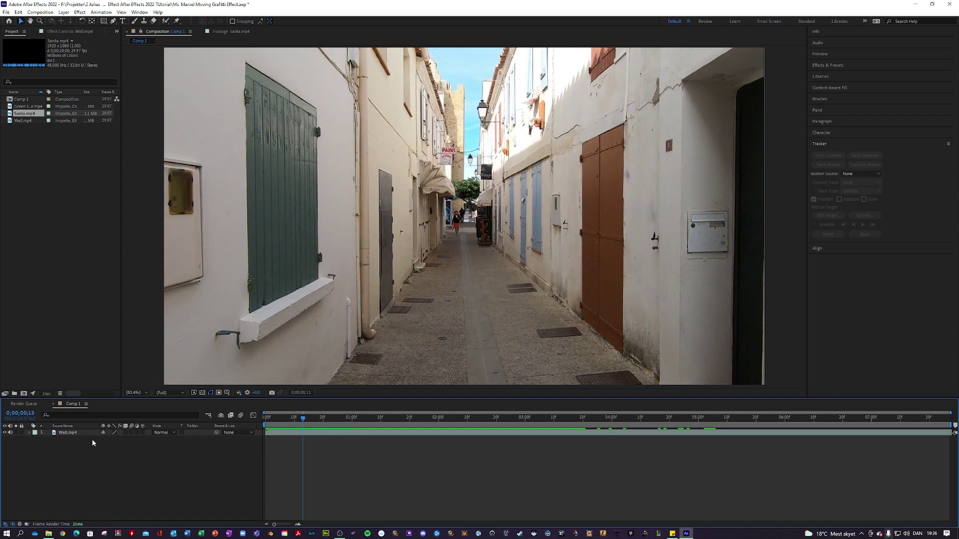
Step: Camera-track the Wall.mp4 layer and scrub ahead to check the solved track points
left_click(69, 433)
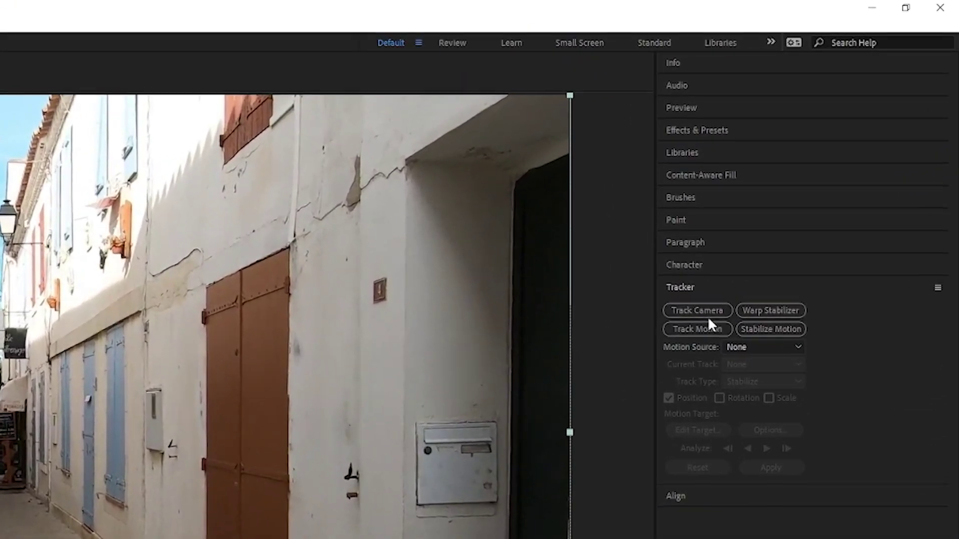
left_click(708, 316)
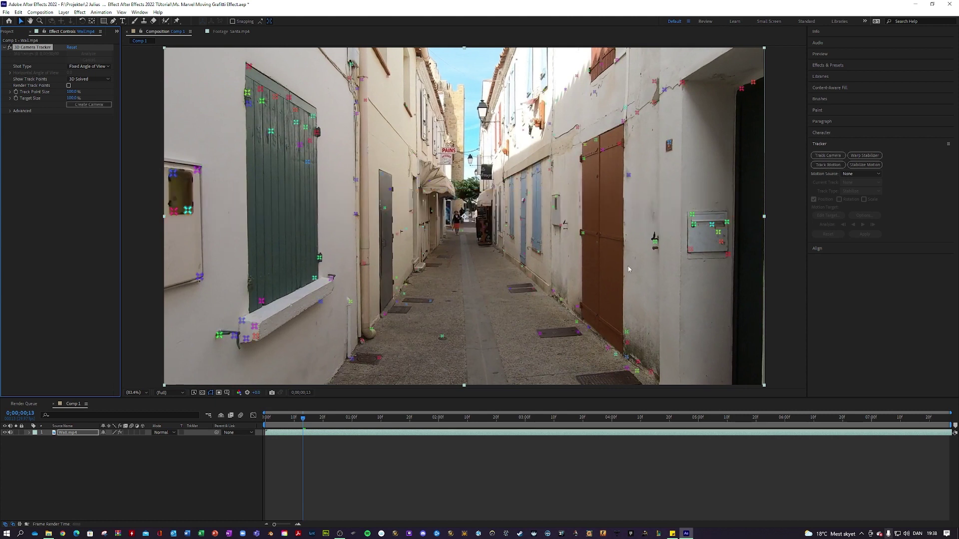
left_click_drag(303, 423, 378, 384)
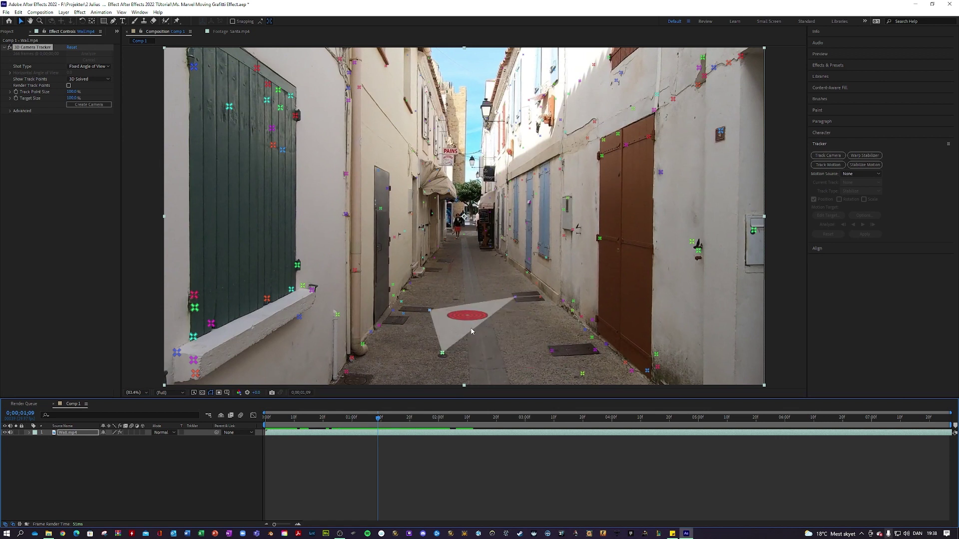
Step: Create a solid and camera on the ground target, play back to verify, then deselect Wall.mp4
right_click(472, 330)
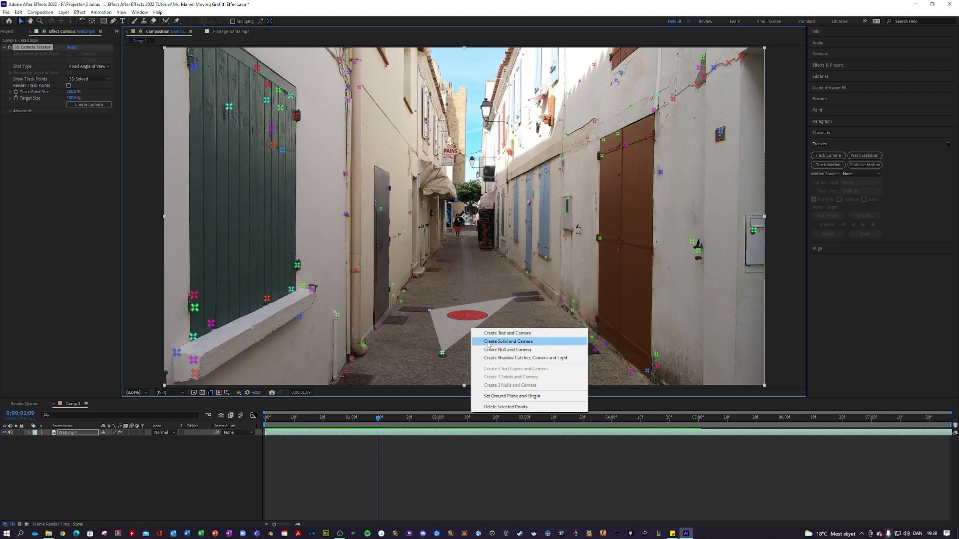
left_click(488, 343)
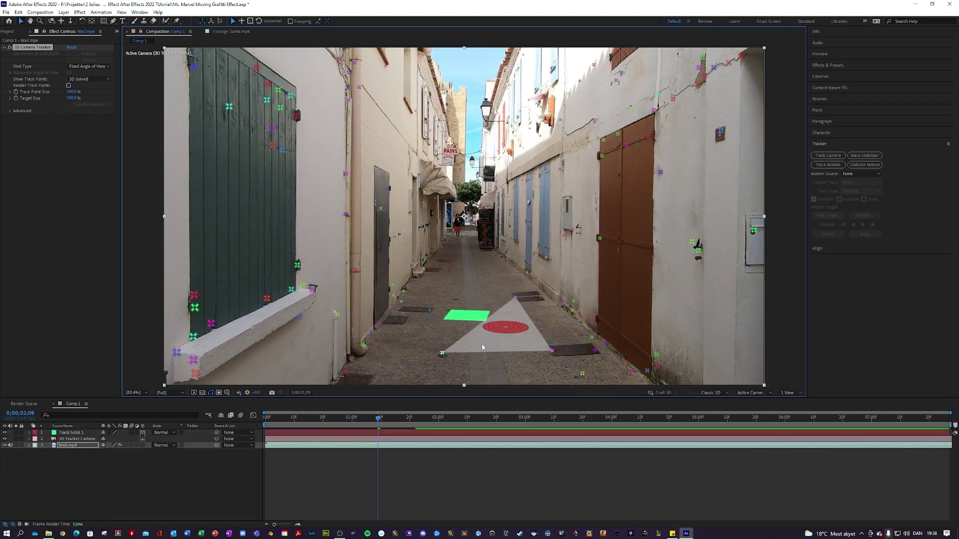
left_click_drag(378, 418, 330, 418)
key("space")
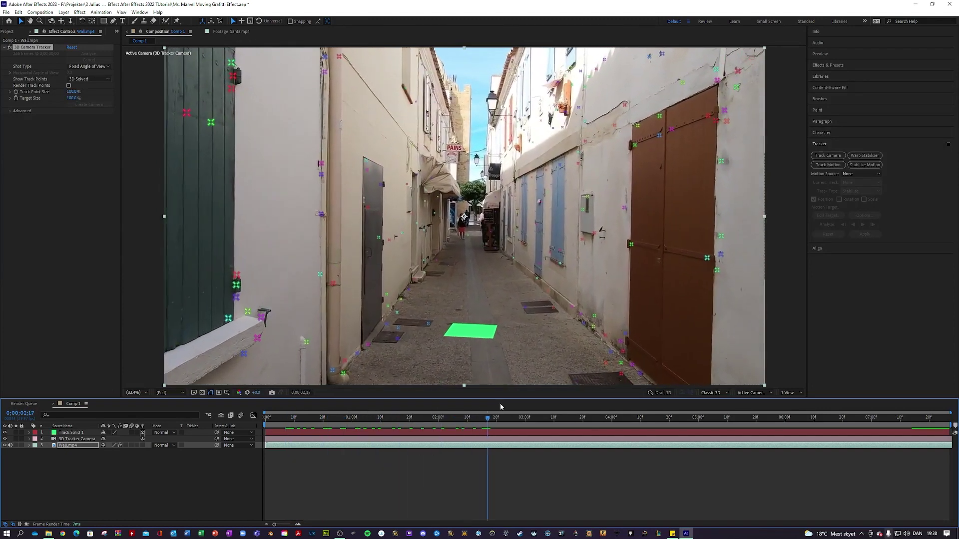
left_click_drag(504, 417, 266, 419)
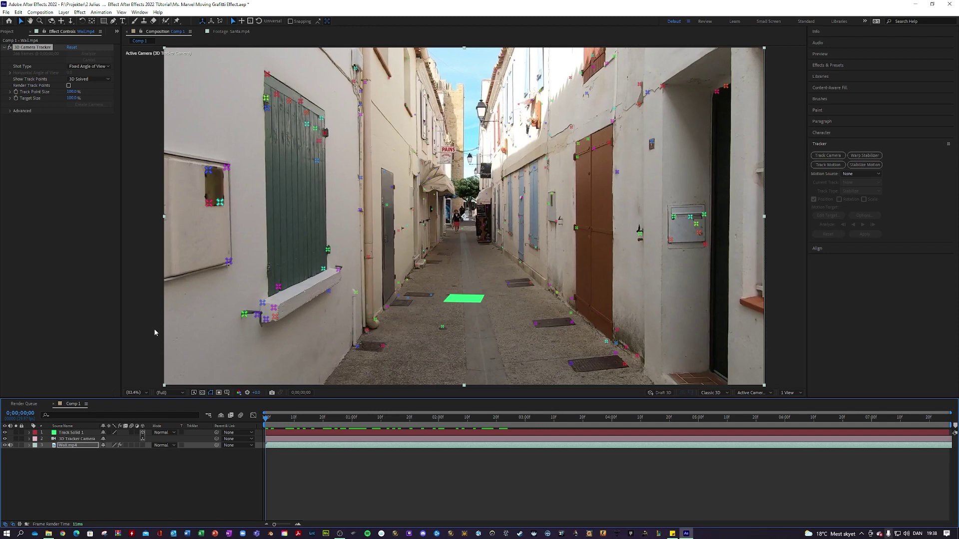
left_click(92, 487)
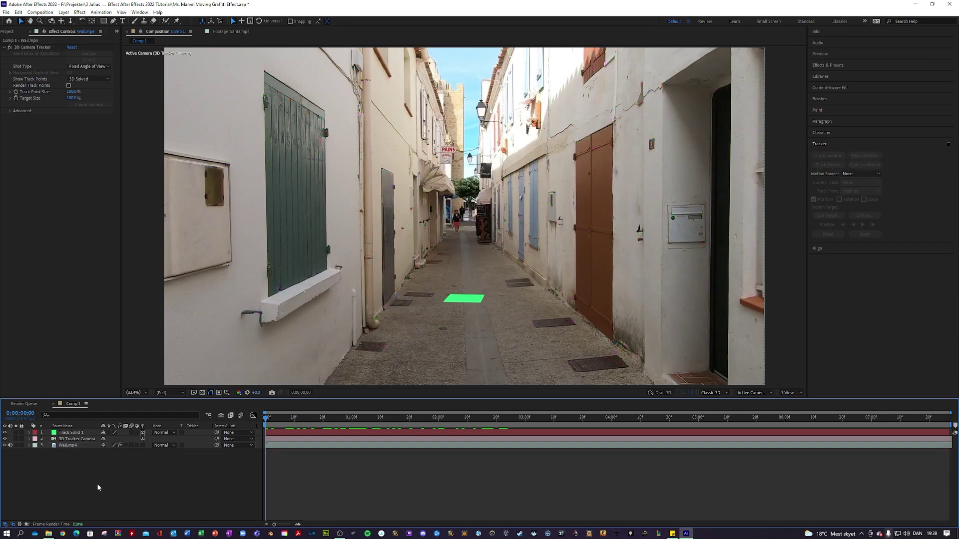
Step: Pre-compose the Track Solid 1 layer into its own composition
left_click(70, 434)
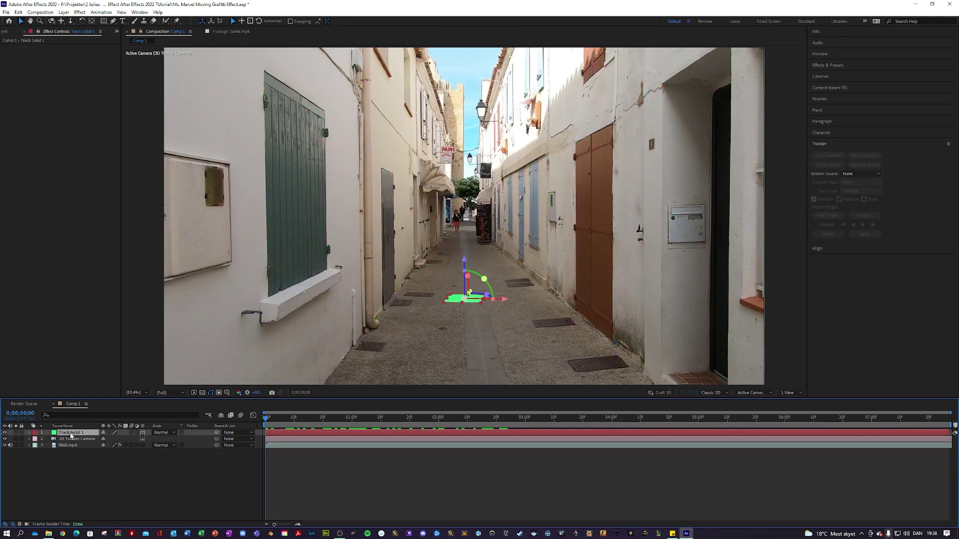
right_click(71, 433)
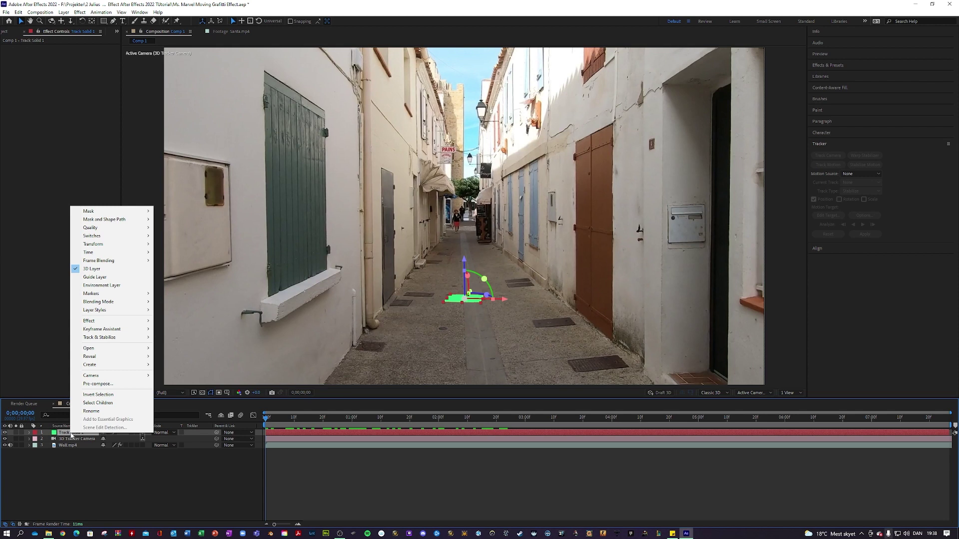
left_click(98, 383)
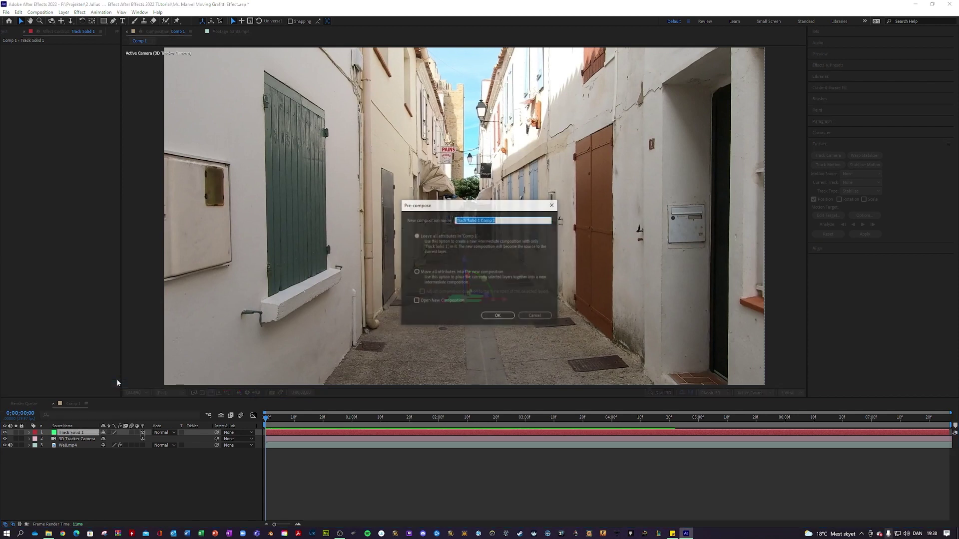
left_click(498, 316)
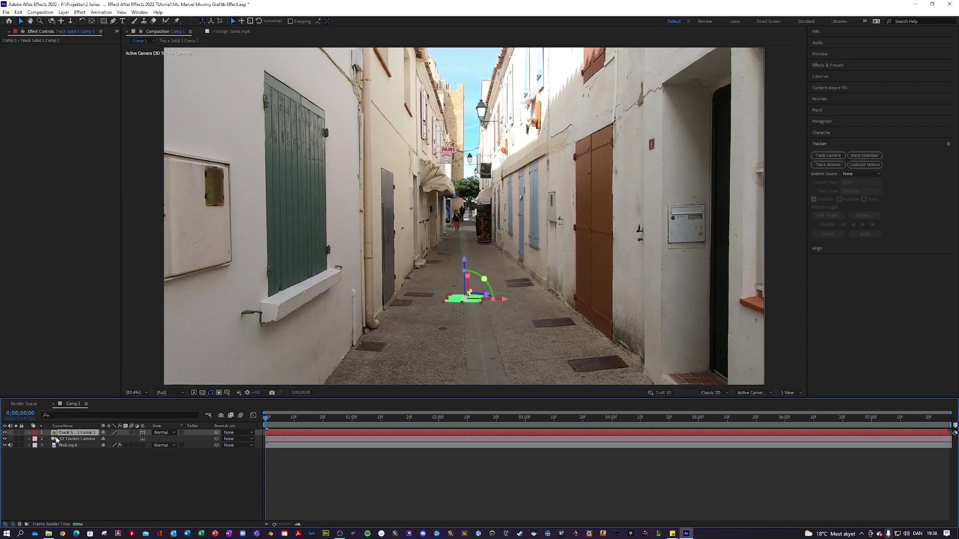
Step: Open Track Solid 1 Comp 1 from the Project panel and select its solid layer
left_click(9, 31)
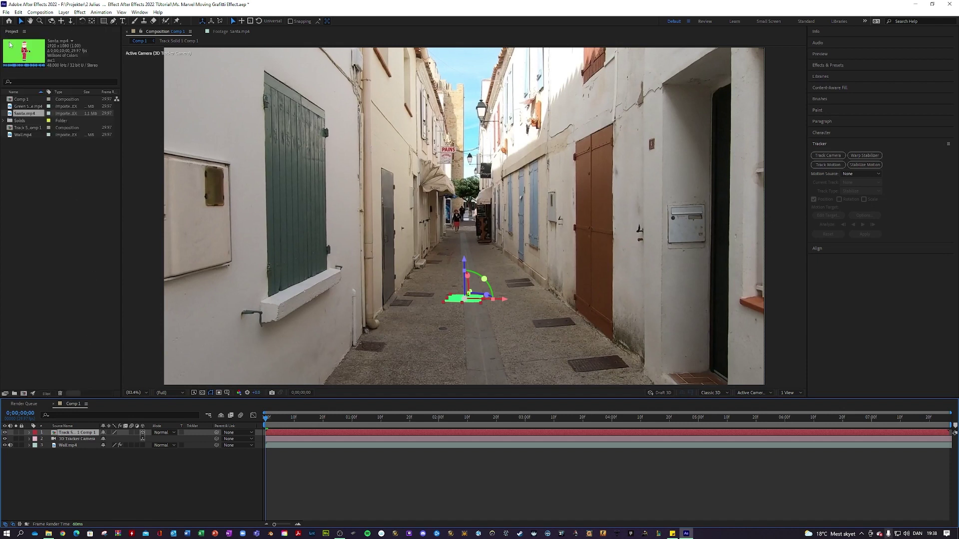
left_click(29, 128)
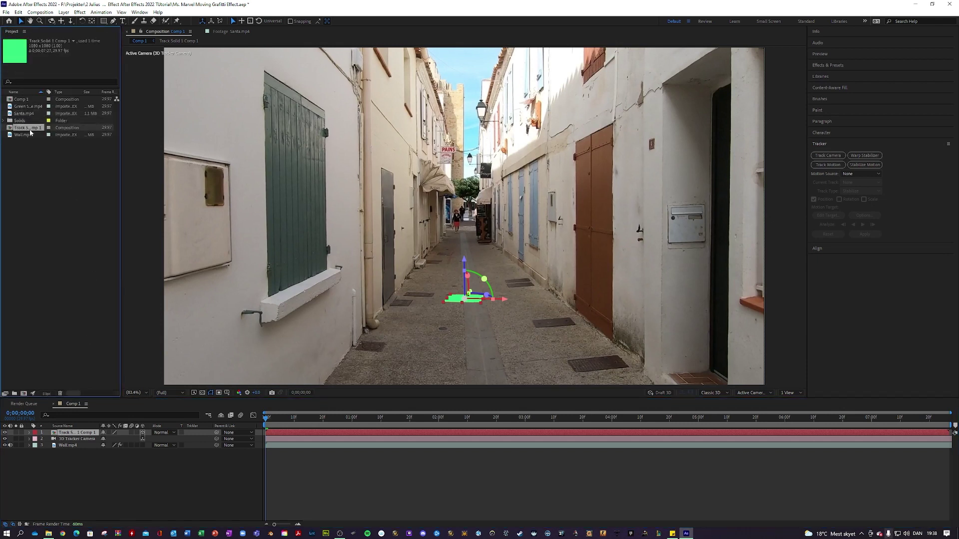
double_click(55, 433)
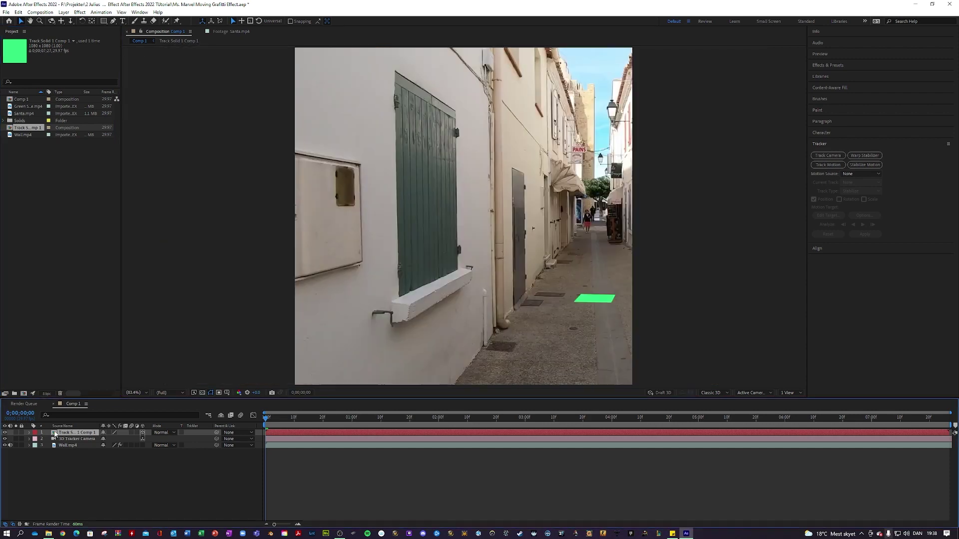
left_click(59, 433)
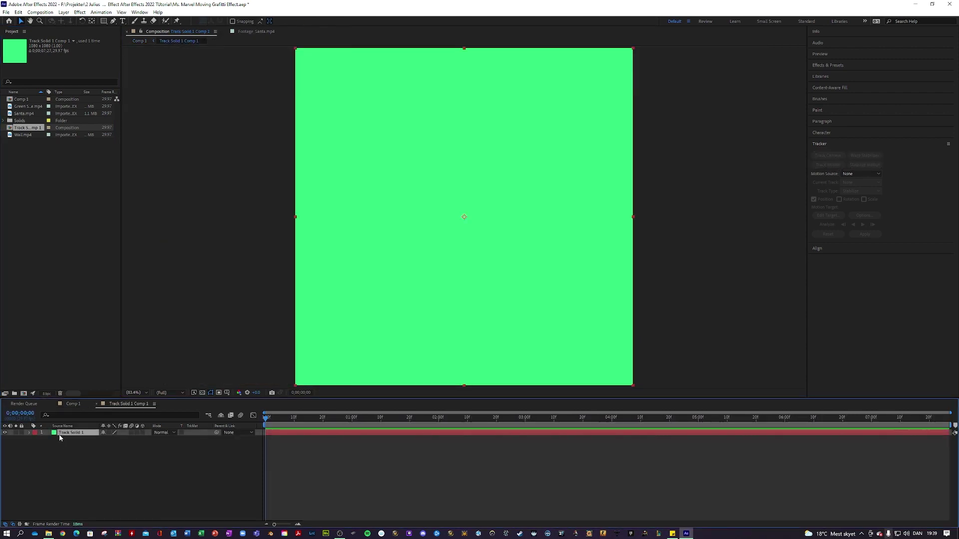
Step: Delete the green solid, set the precomp width to 1920, and drag in Santa.mp4
key("Delete")
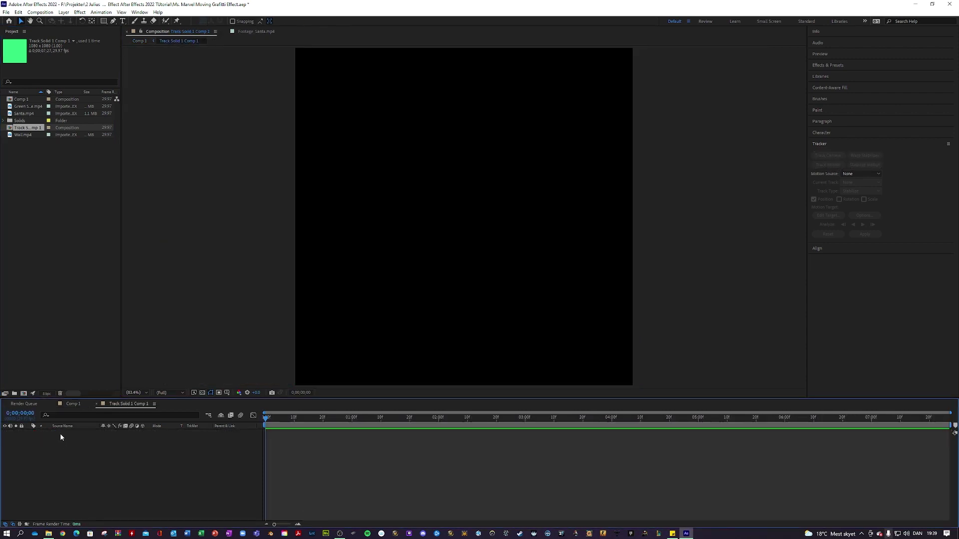
right_click(22, 129)
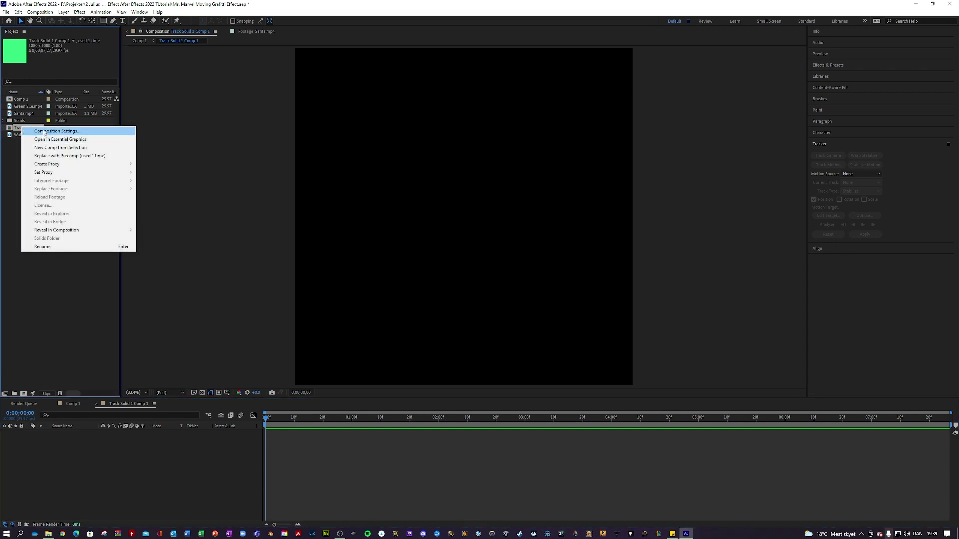
left_click(44, 132)
left_click(425, 221)
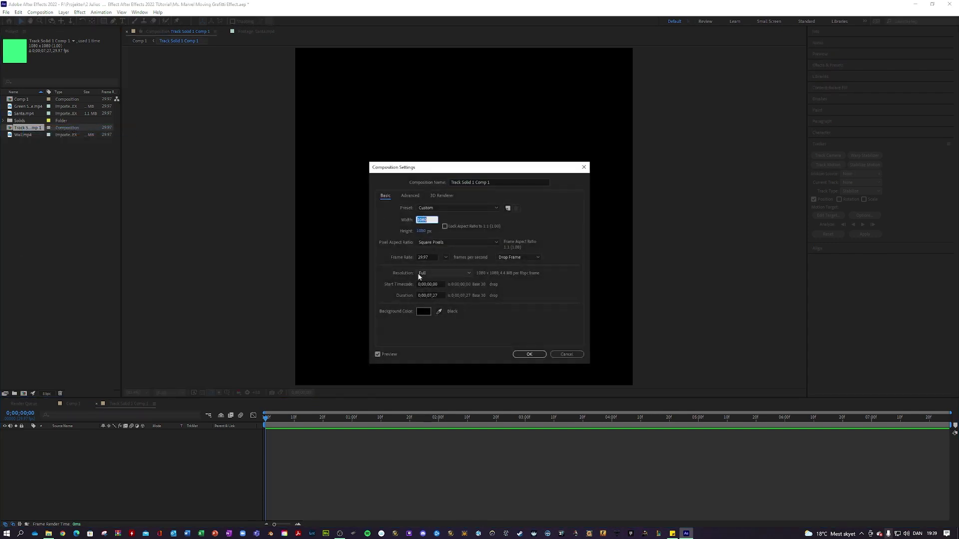
type("1920")
left_click(522, 355)
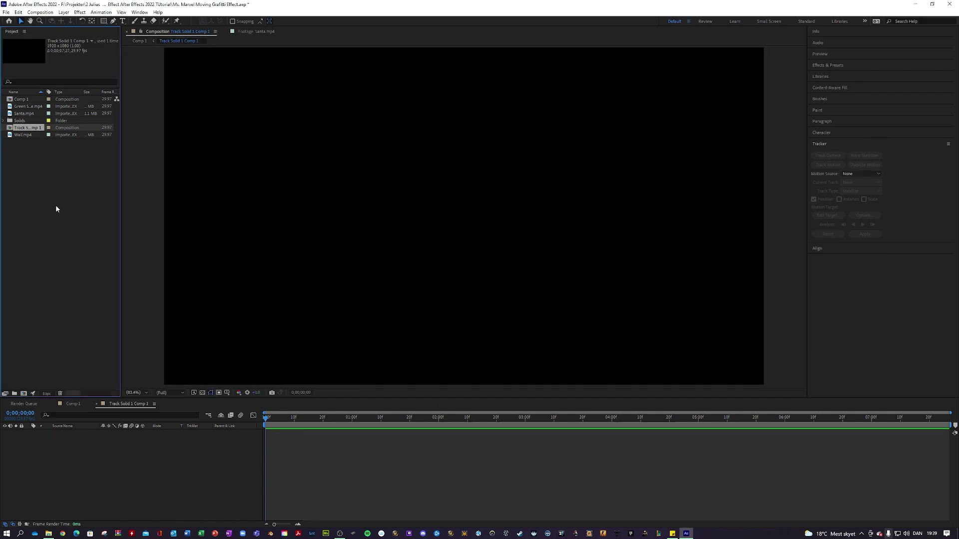
left_click_drag(18, 115, 121, 454)
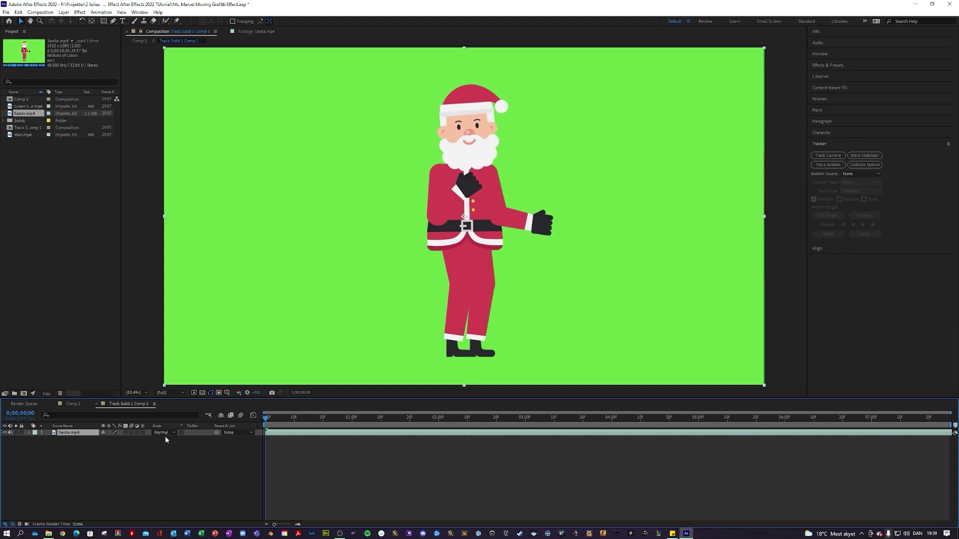
Step: Apply Keylight (1.2) to Santa.mp4 and key out the green backdrop with the Screen Colour eyedropper
left_click(833, 64)
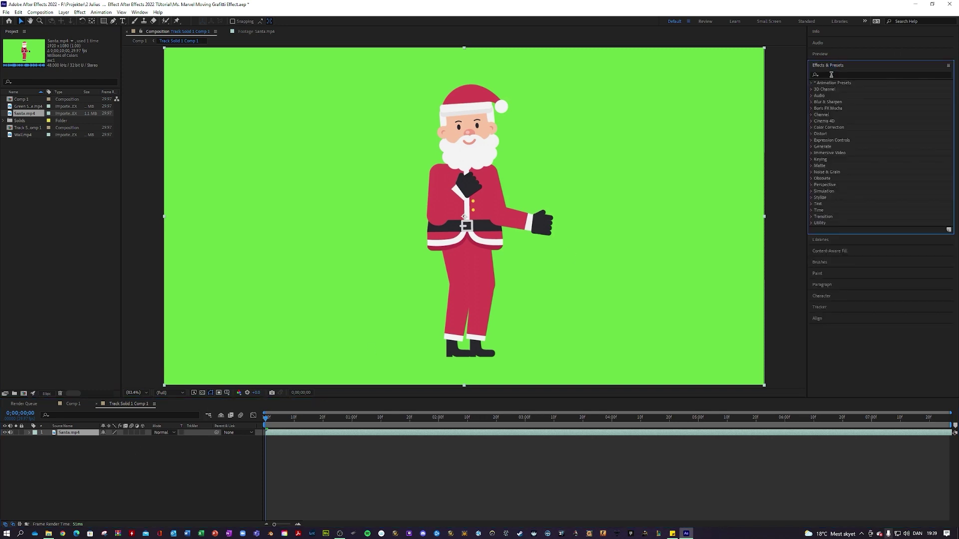
left_click(812, 159)
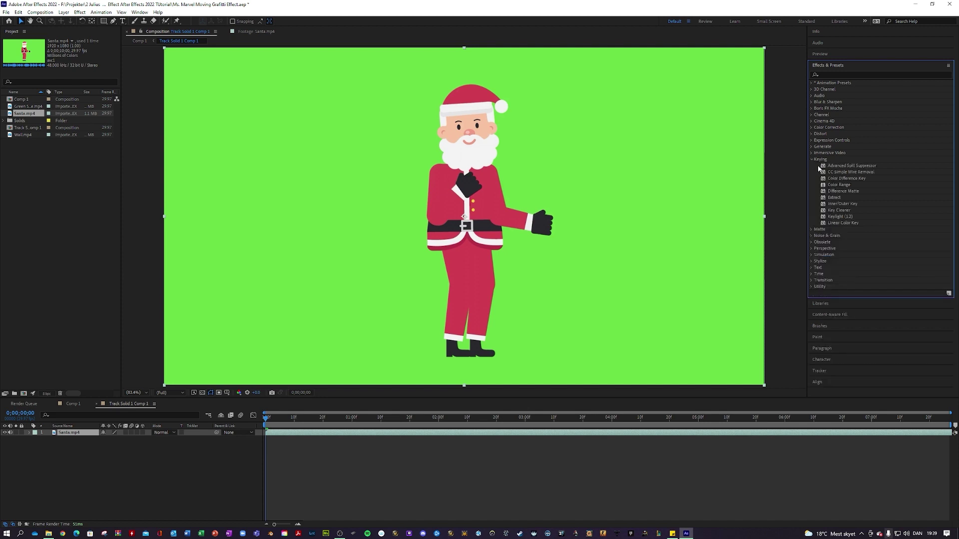
left_click_drag(841, 217, 374, 433)
left_click(80, 94)
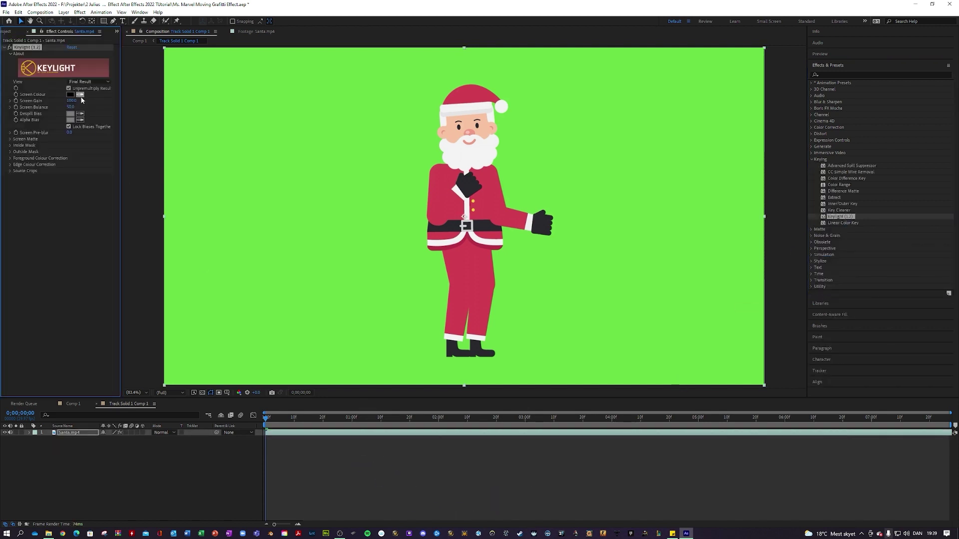
left_click(347, 154)
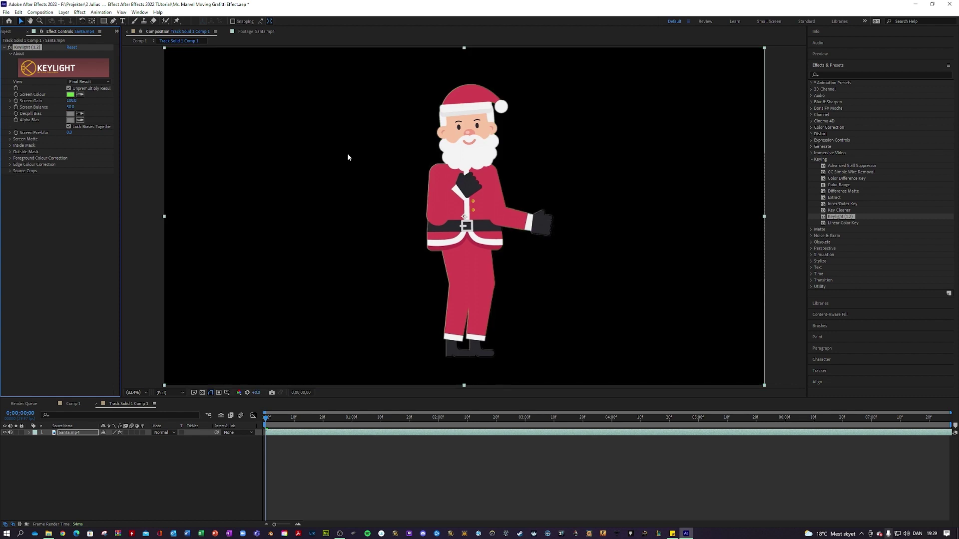
left_click(5, 47)
left_click(8, 32)
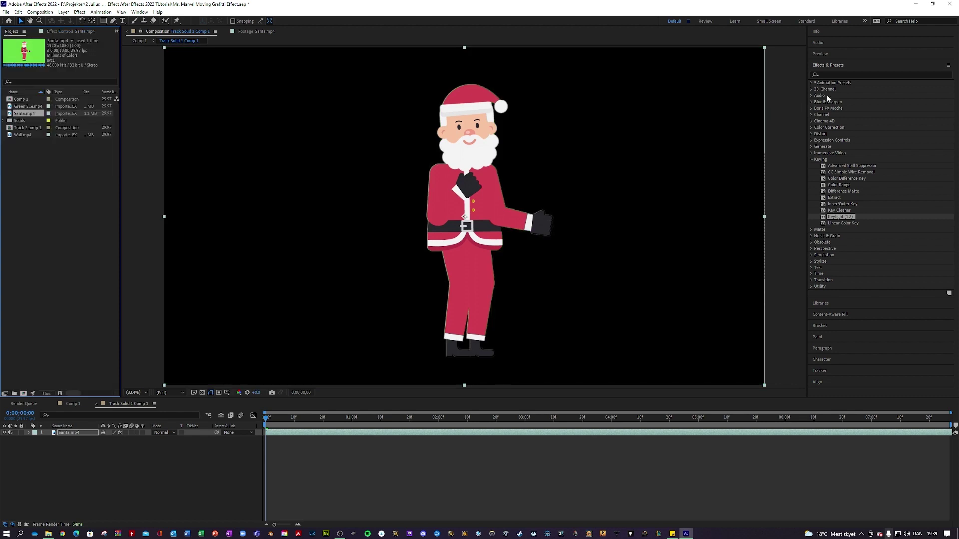
Step: Search 'cart' in Effects & Presets and apply Cartoon to the Santa layer
left_click(847, 74)
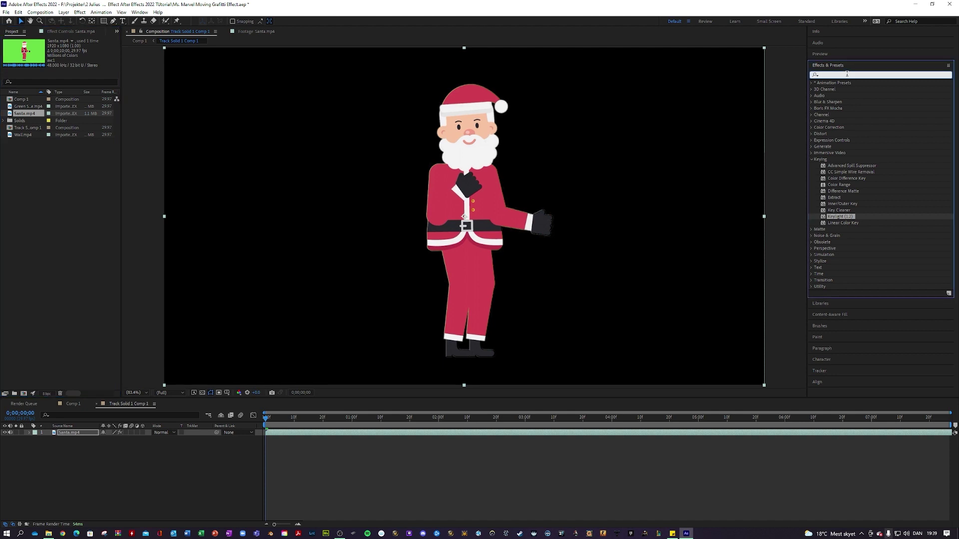
type("cart")
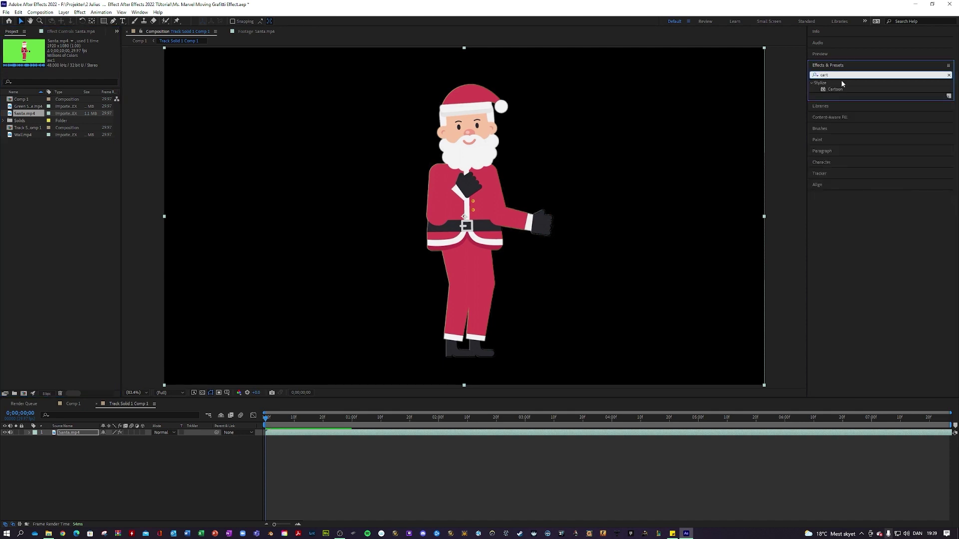
left_click_drag(836, 89, 298, 438)
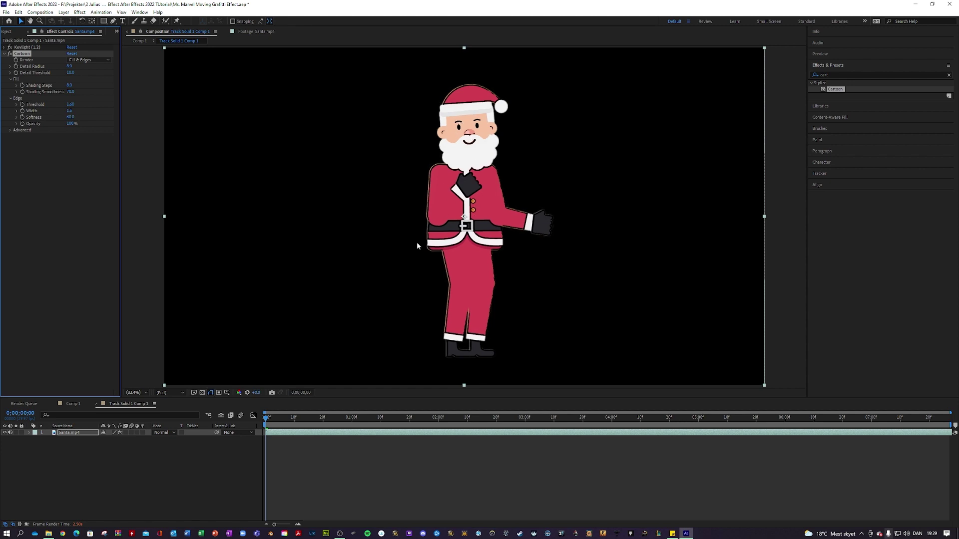
Step: Switch to Comp 1, preview the alley footage and go to frame 0;00;02;06
left_click(72, 404)
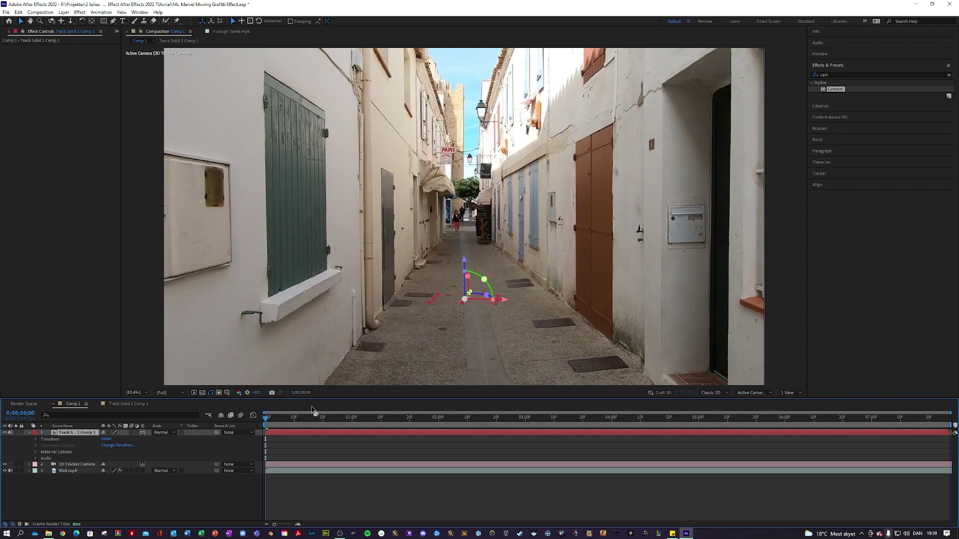
key("space")
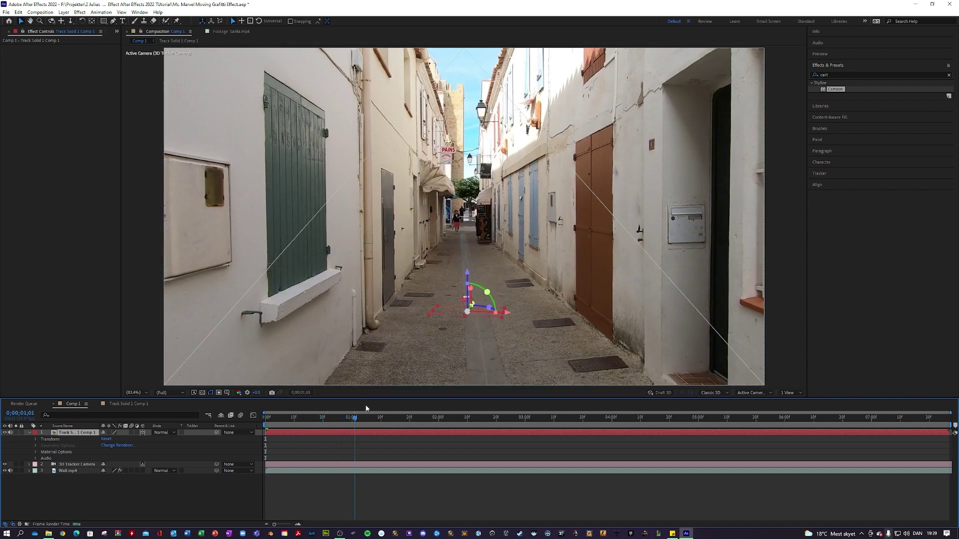
left_click(455, 414)
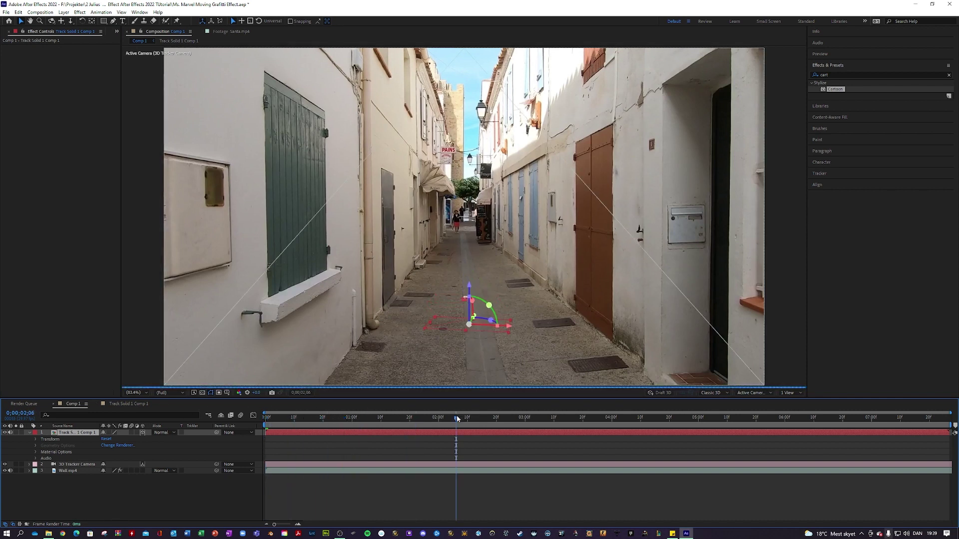
left_click(195, 507)
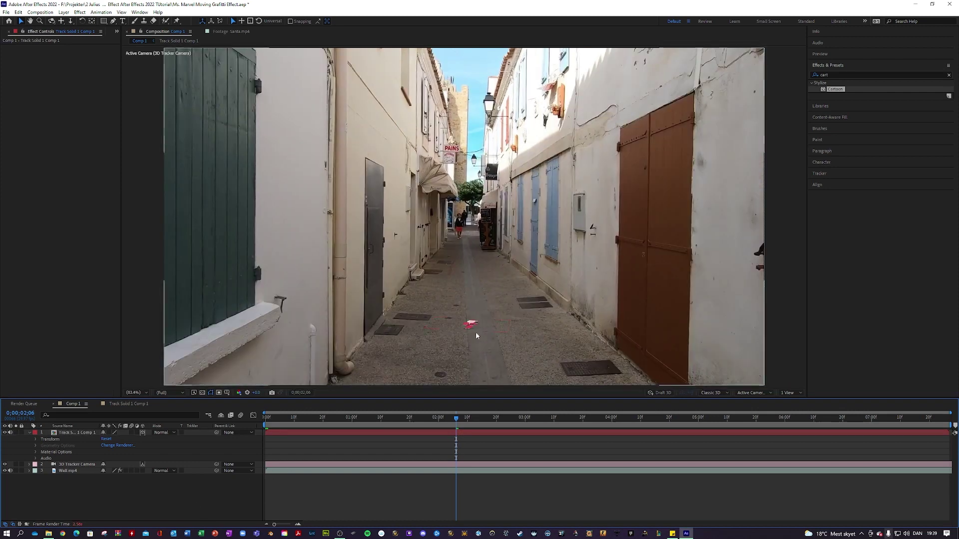
Step: Scale the Santa layer to 400% and tilt it upright with X Rotation
left_click(35, 440)
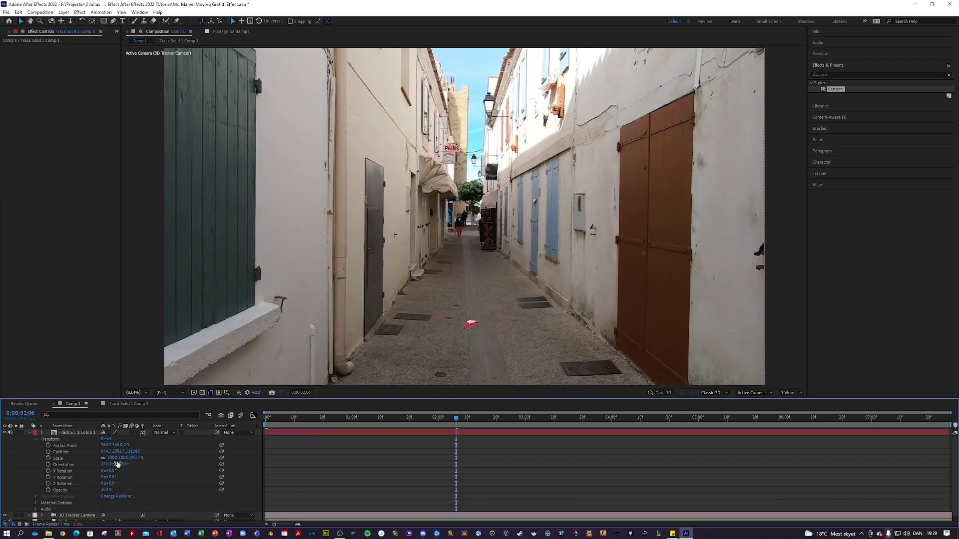
left_click(112, 458)
type("400")
key("Return")
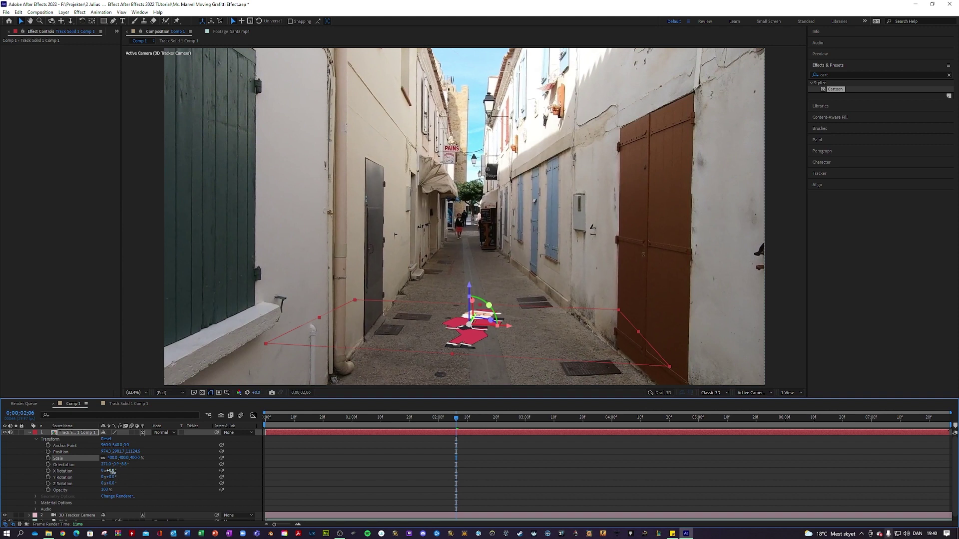
left_click_drag(110, 477, 110, 485)
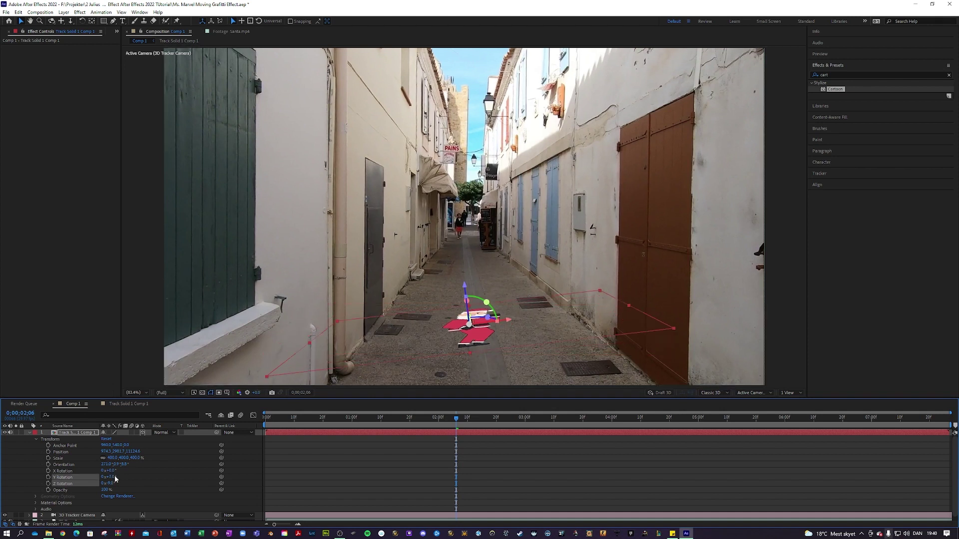
left_click_drag(113, 471, 114, 471)
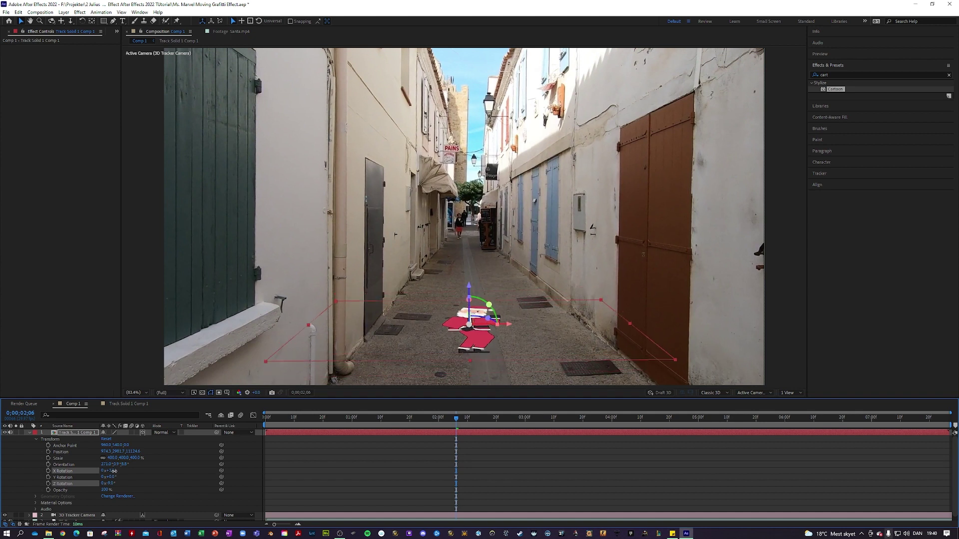
Step: Push Santa back to Z position 8000 and collapse its transform properties
left_click_drag(456, 418, 398, 419)
left_click_drag(135, 453, 157, 467)
left_click(136, 452)
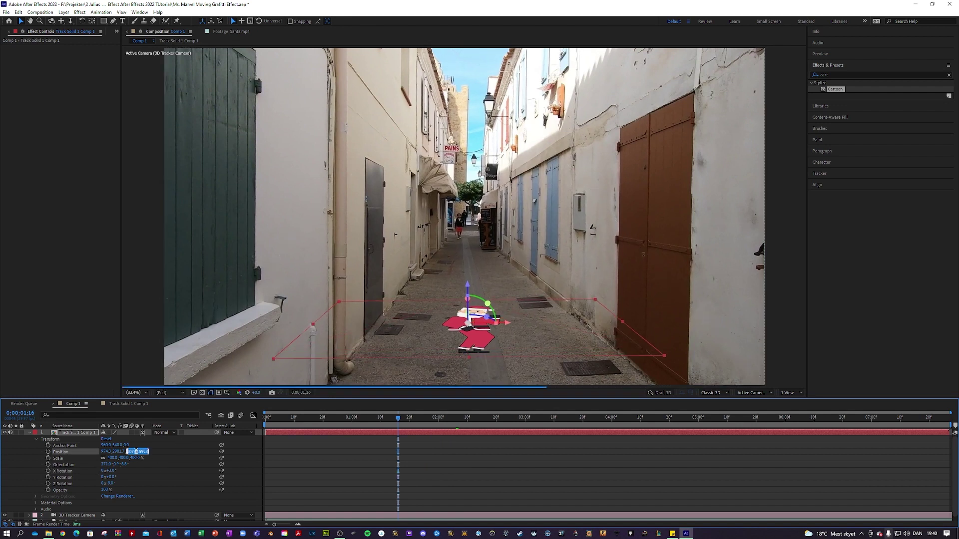
type("800")
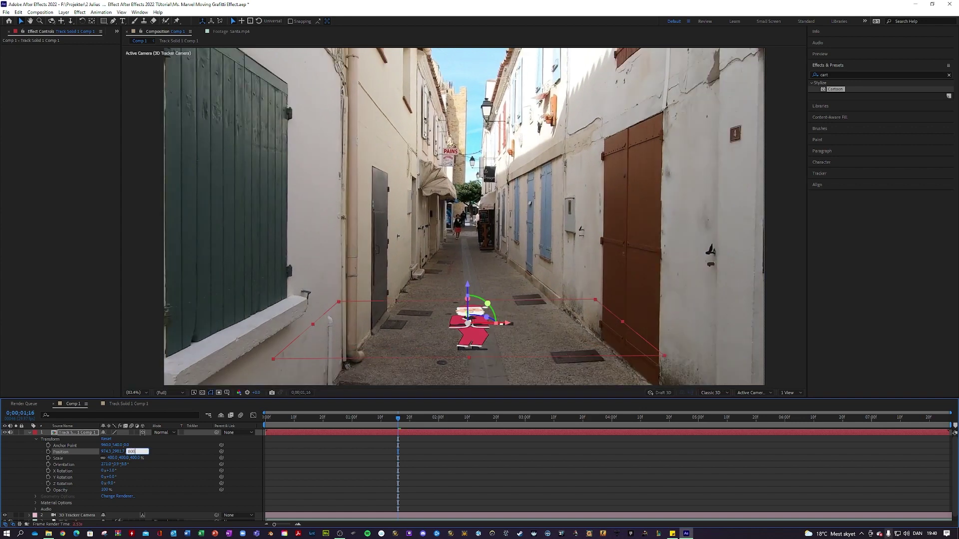
key("BackSpace")
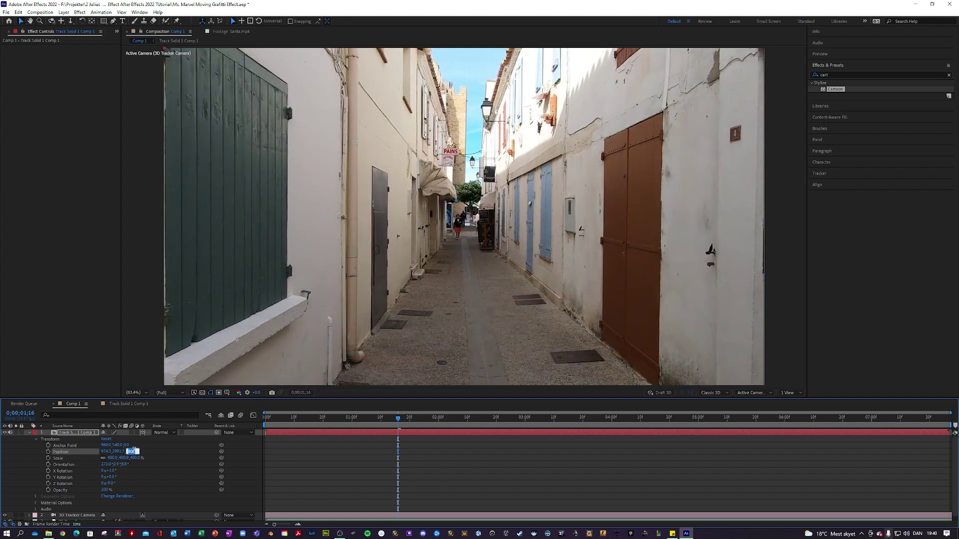
type("00")
key("Return")
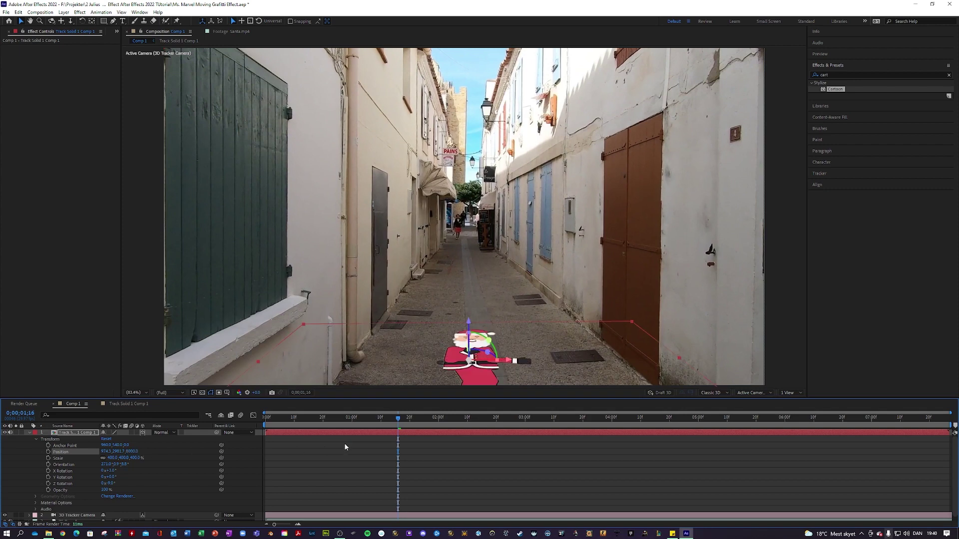
left_click_drag(401, 422, 274, 419)
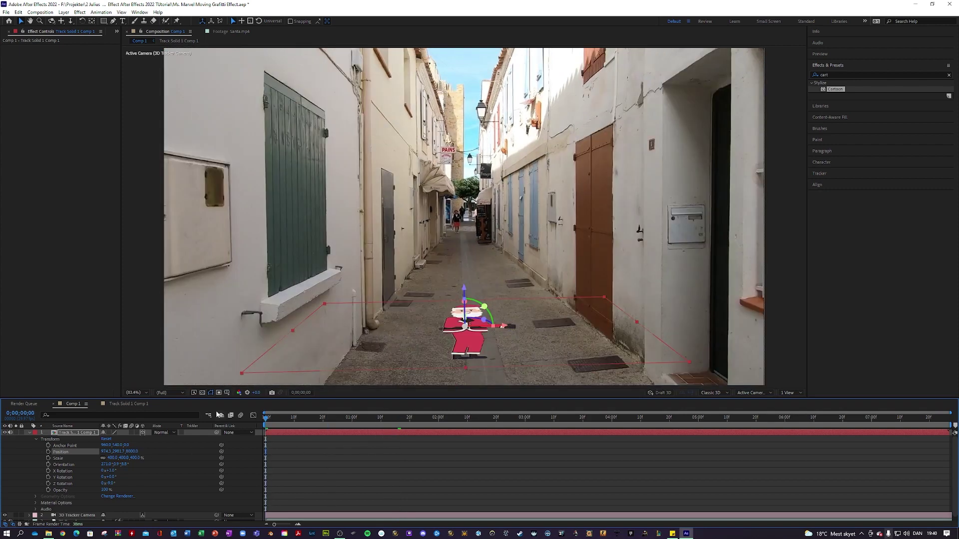
key("ctrl+grave")
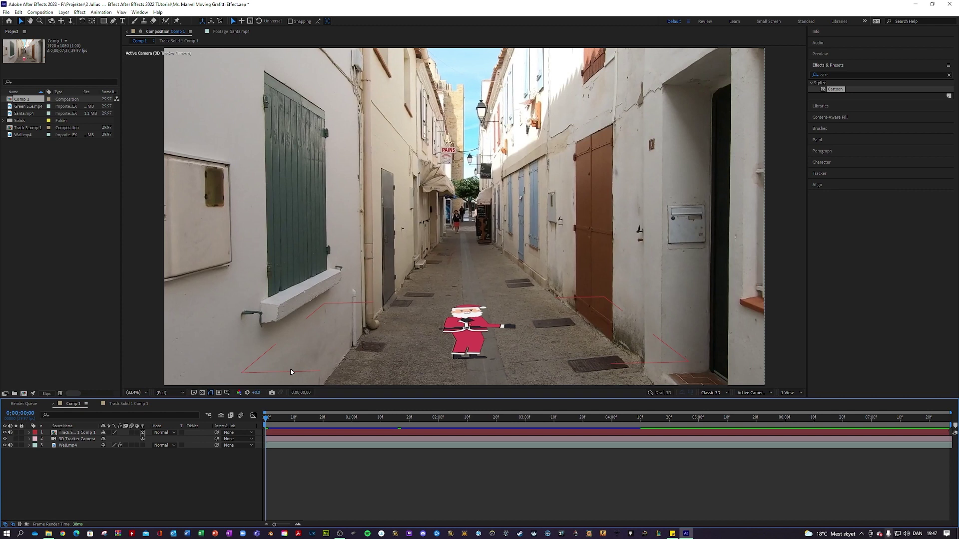
Step: Set the Santa layer's opacity to 75%
left_click(29, 433)
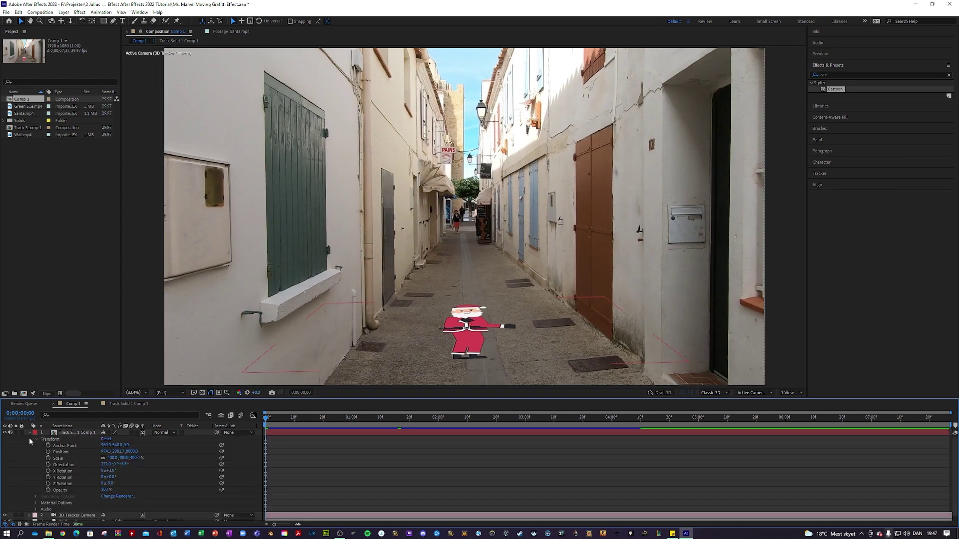
left_click(105, 490)
type("75")
key("Return")
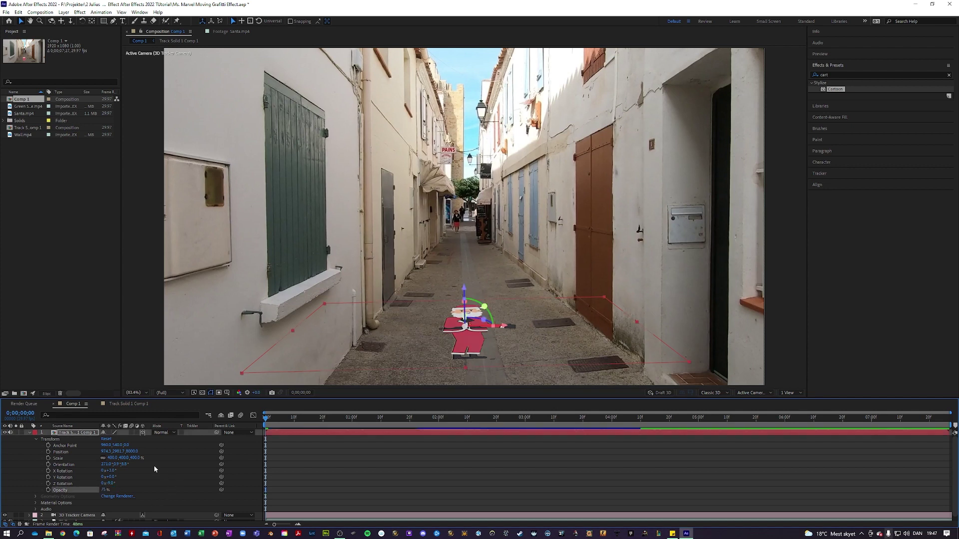
Step: Change Santa's blend mode to Soft Light after trying Linear Dodge, and zoom to inspect
left_click(166, 433)
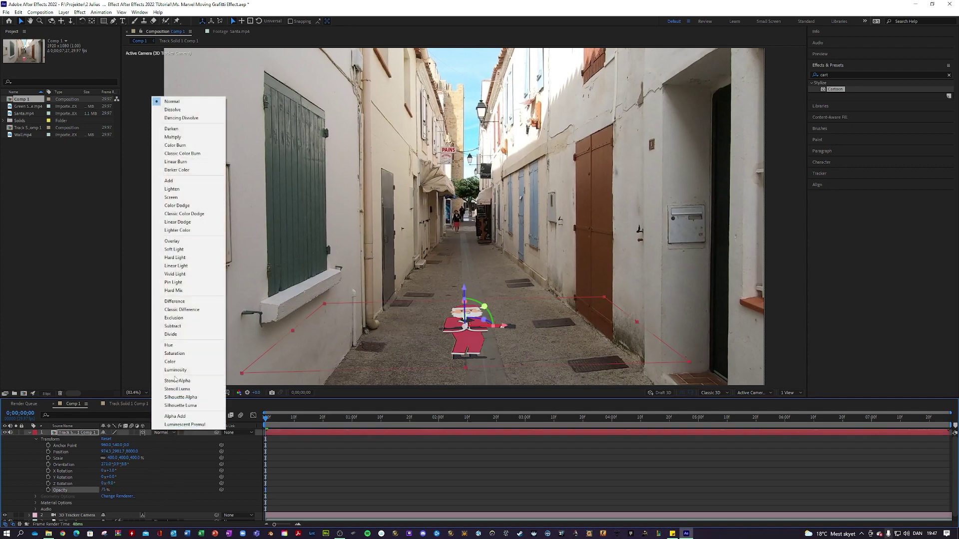
left_click(186, 222)
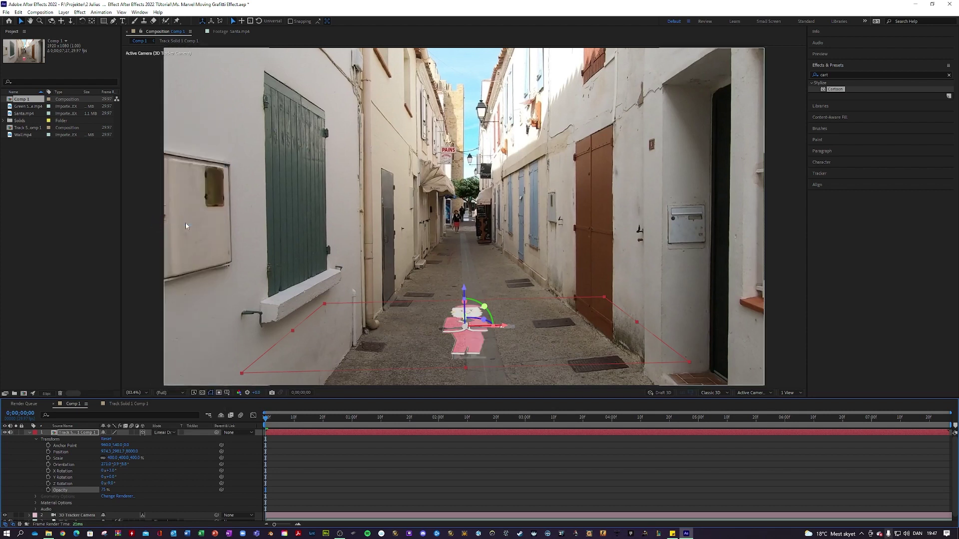
left_click(163, 434)
left_click(178, 250)
left_click(73, 301)
left_click(451, 471)
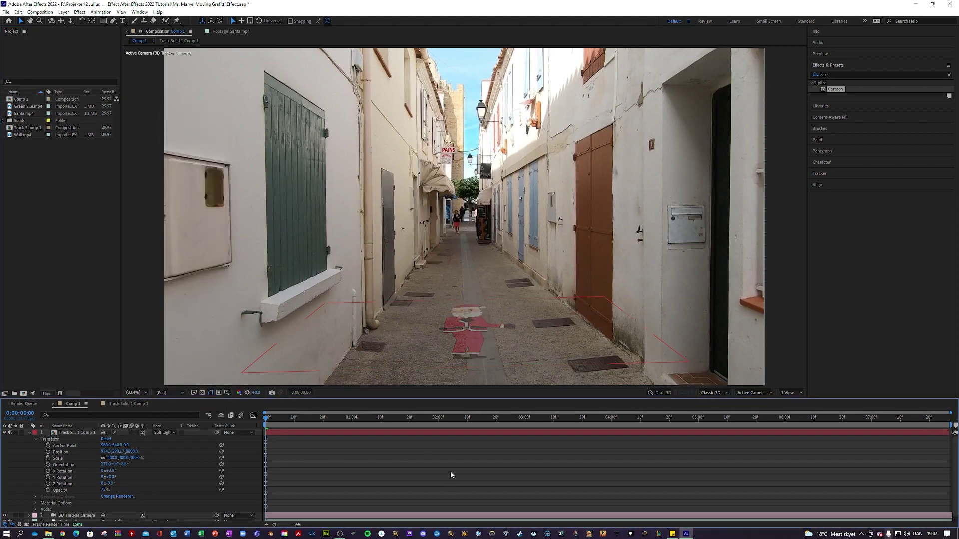
scroll(465, 336, "up", 5)
scroll(465, 336, "up", 1)
scroll(465, 337, "down", 1)
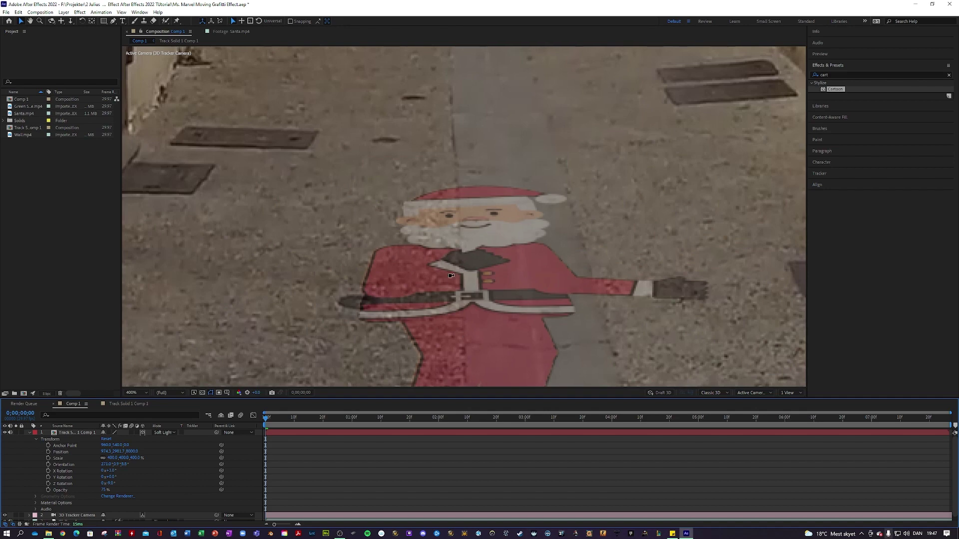
scroll(451, 275, "down", 2)
scroll(442, 307, "down", 2)
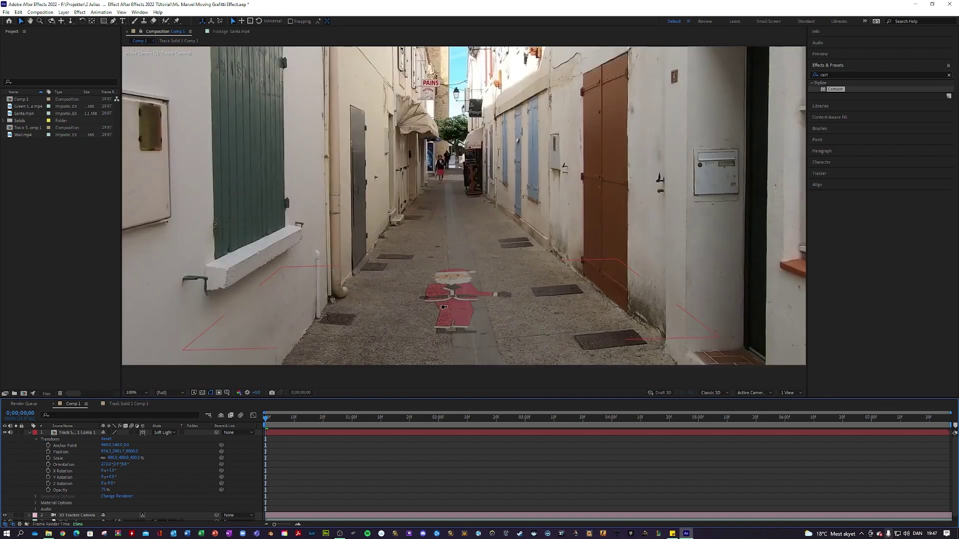
scroll(443, 307, "up", 2)
scroll(442, 307, "down", 2)
left_click(74, 434)
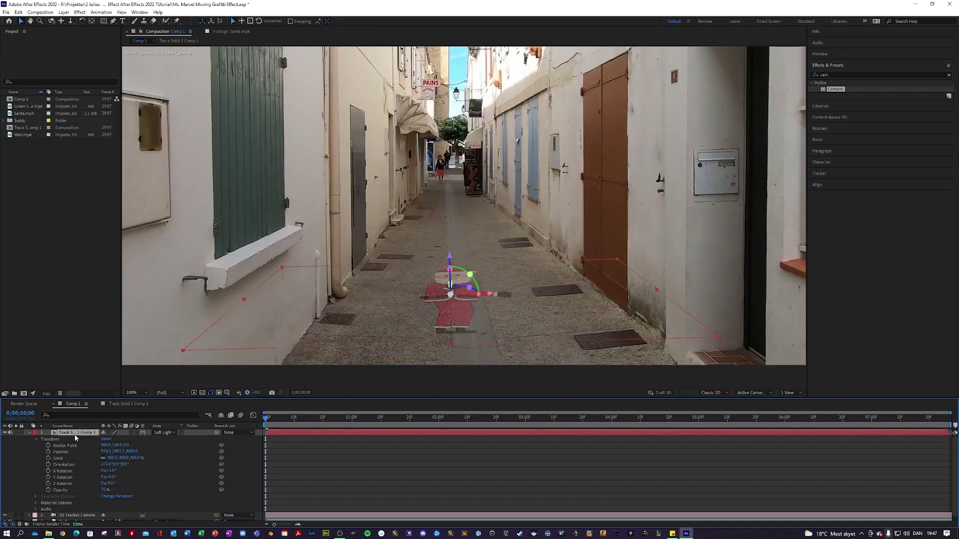
Step: Draw a closed Pen-tool mask tracing around Santa's outline, hand and hat
left_click(113, 21)
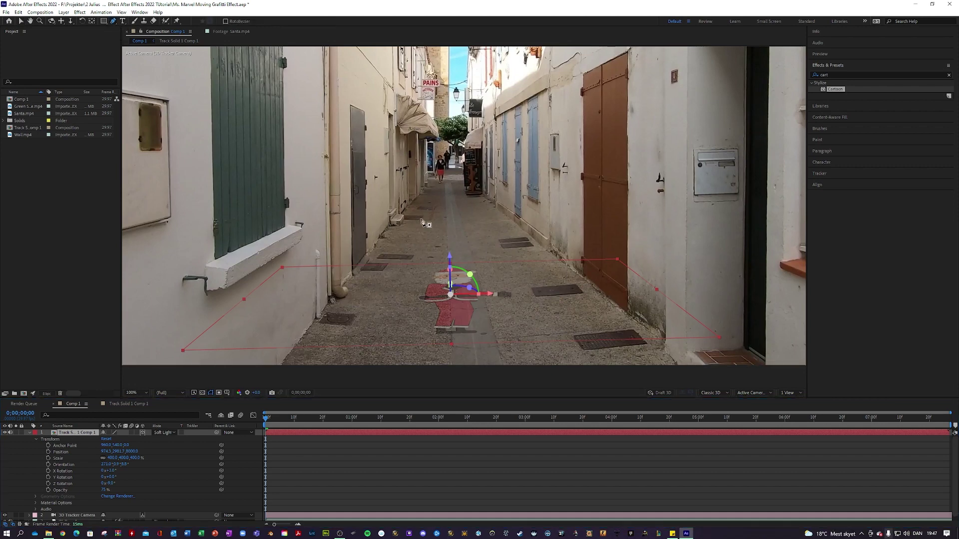
scroll(452, 282, "up", 2)
left_click(436, 257)
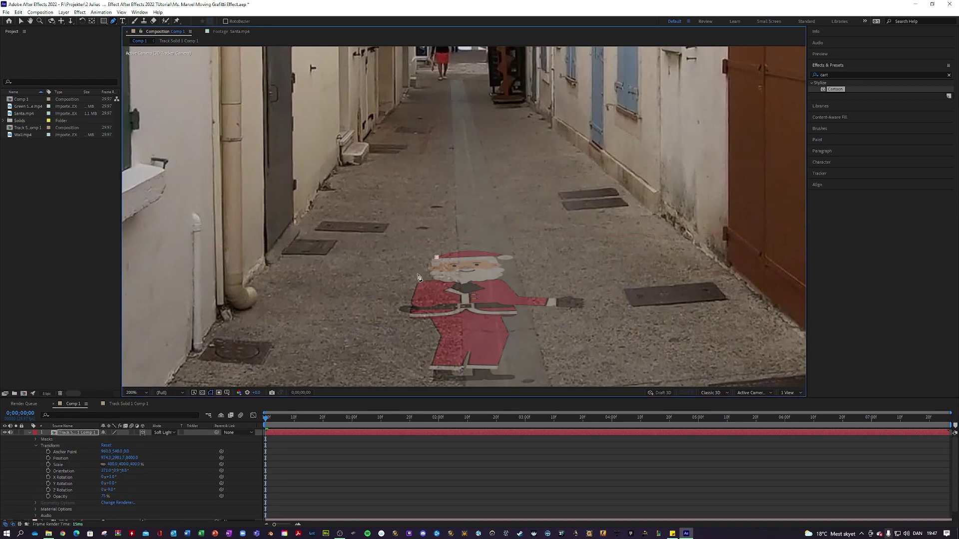
left_click(418, 275)
left_click(403, 297)
left_click(399, 330)
left_click(418, 372)
left_click(435, 380)
left_click(470, 380)
left_click(494, 381)
left_click(522, 360)
left_click(536, 339)
left_click(541, 322)
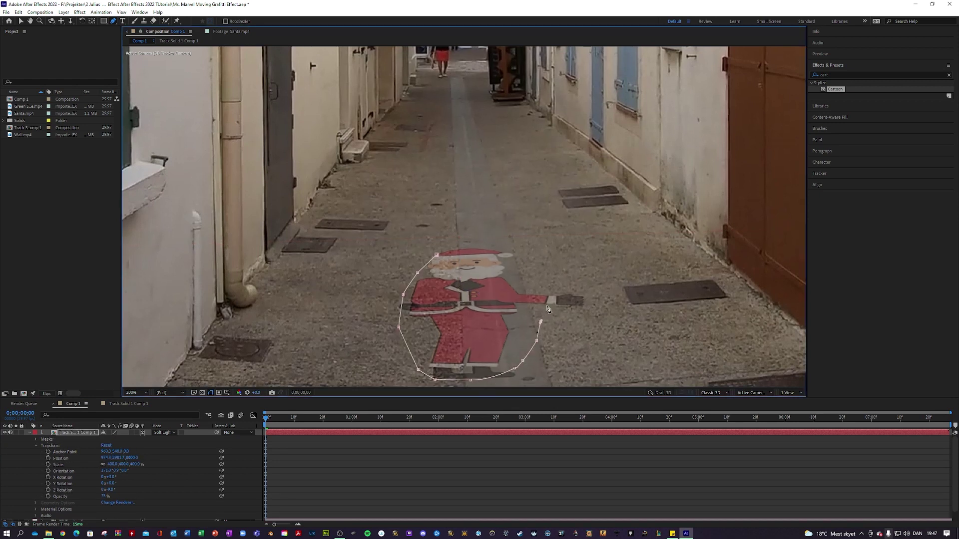
left_click(558, 309)
left_click(572, 309)
left_click(582, 310)
left_click(595, 298)
left_click(582, 283)
left_click(574, 281)
left_click(558, 282)
left_click(540, 282)
left_click(531, 280)
left_click(515, 254)
left_click(508, 249)
left_click(448, 246)
left_click(436, 255)
Step: Feather Mask 1 to about 218 pixels and preview the softened edge
key("=")
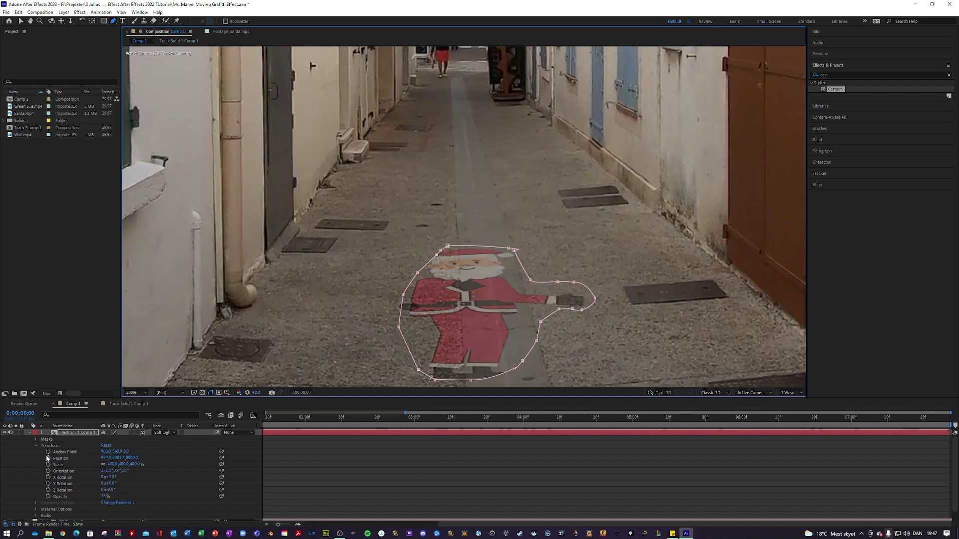
left_click(36, 441)
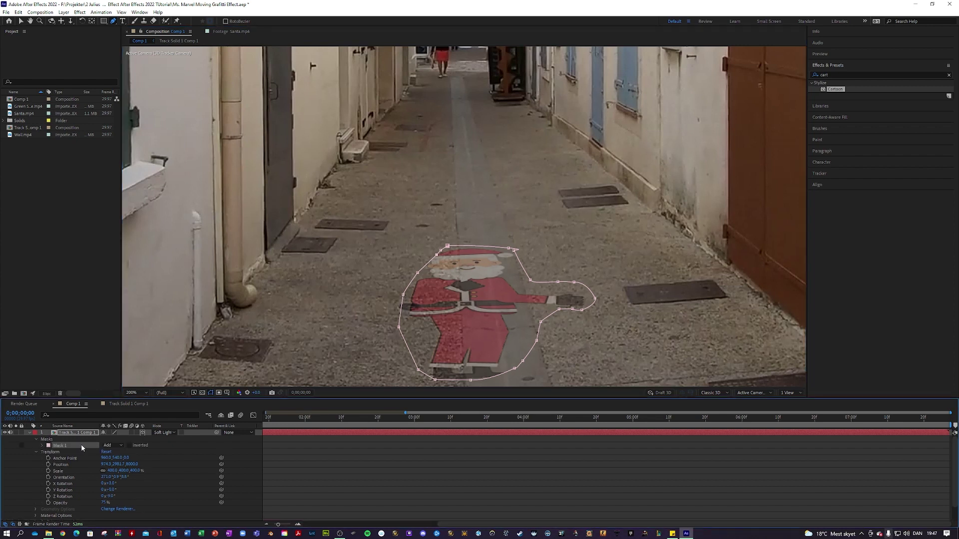
left_click(42, 446)
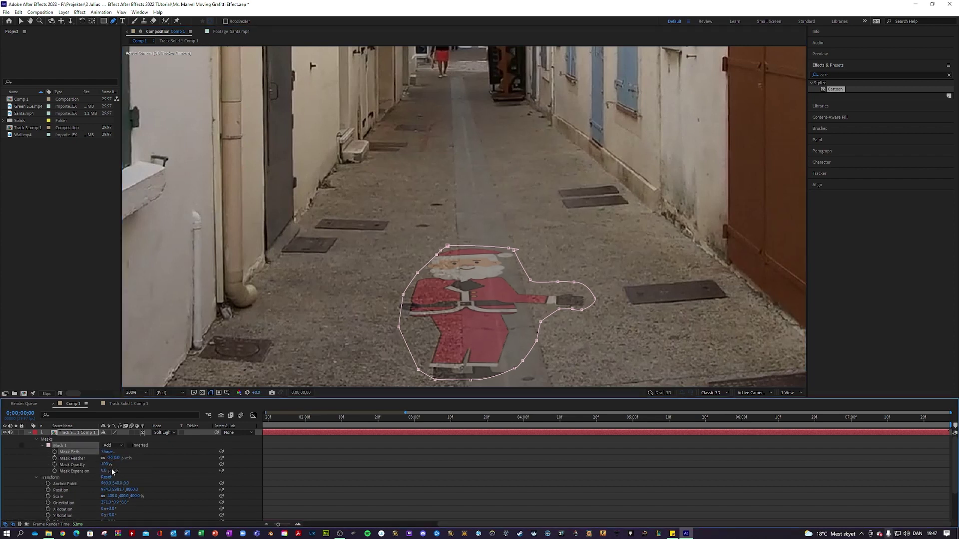
mouse_move(110, 458)
left_mouse_down()
mouse_move(211, 461)
mouse_move(202, 454)
mouse_move(210, 451)
left_mouse_up()
left_click(352, 474)
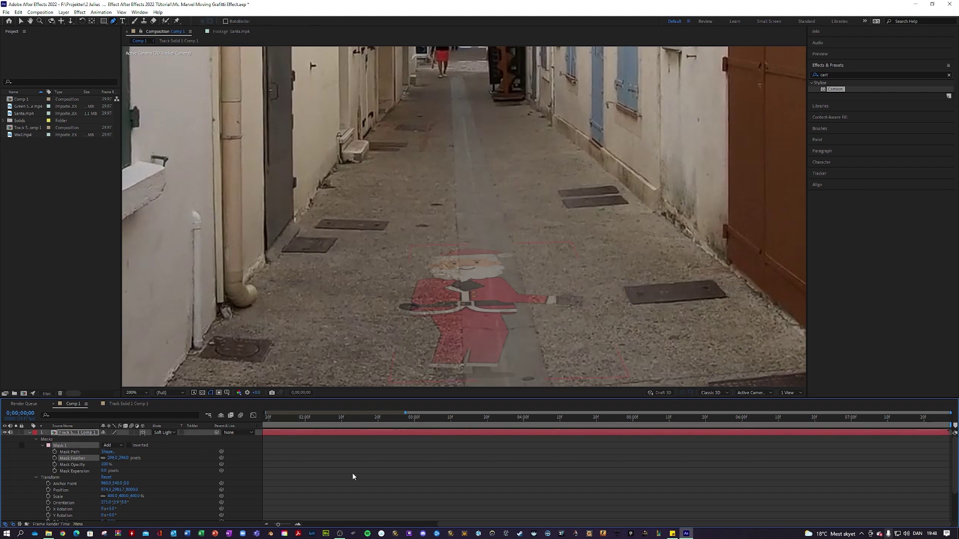
left_click_drag(122, 461, 79, 465)
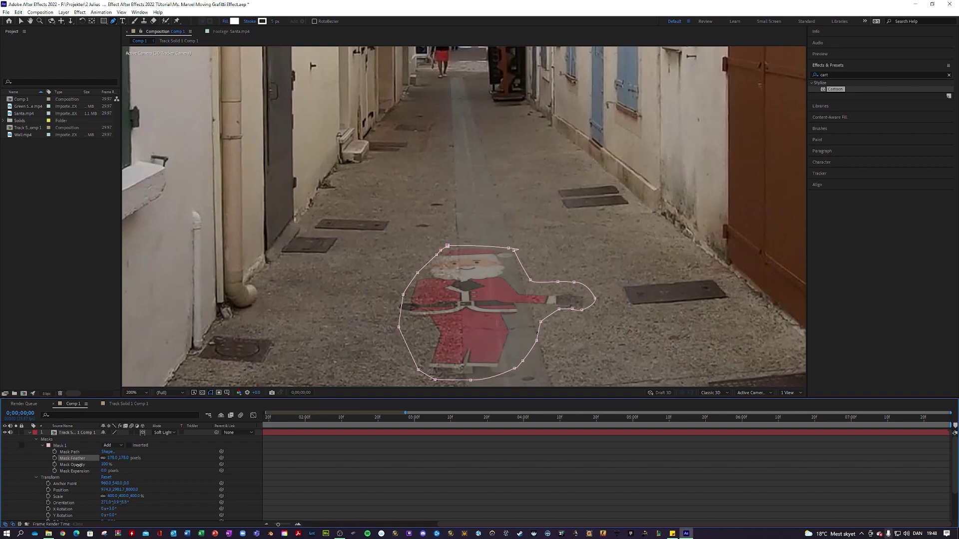
left_click_drag(79, 465, 92, 463)
left_click(401, 469)
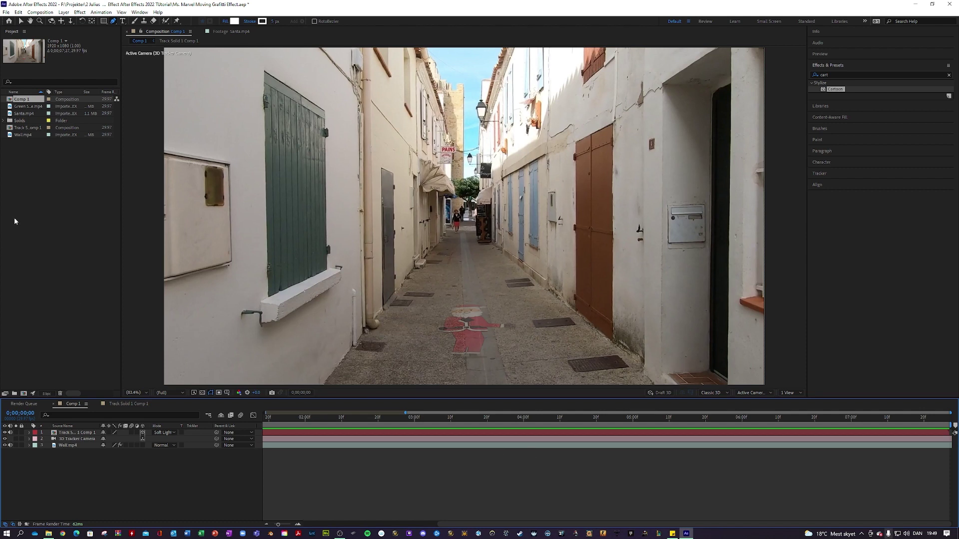
Step: Reveal the 3D Camera Tracker points on Wall.mp4 and scrub to a later frame
left_click(68, 445)
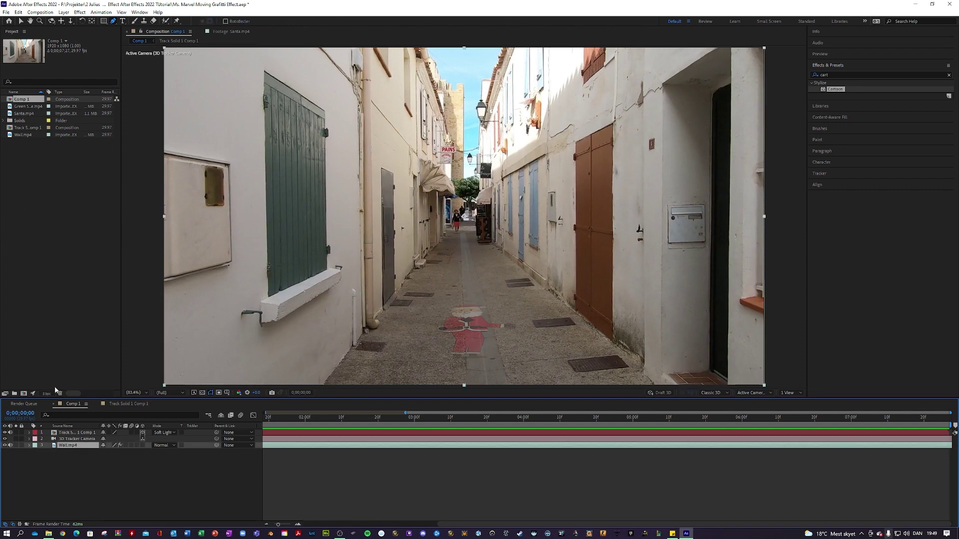
left_click(29, 445)
left_click(36, 452)
left_click(51, 458)
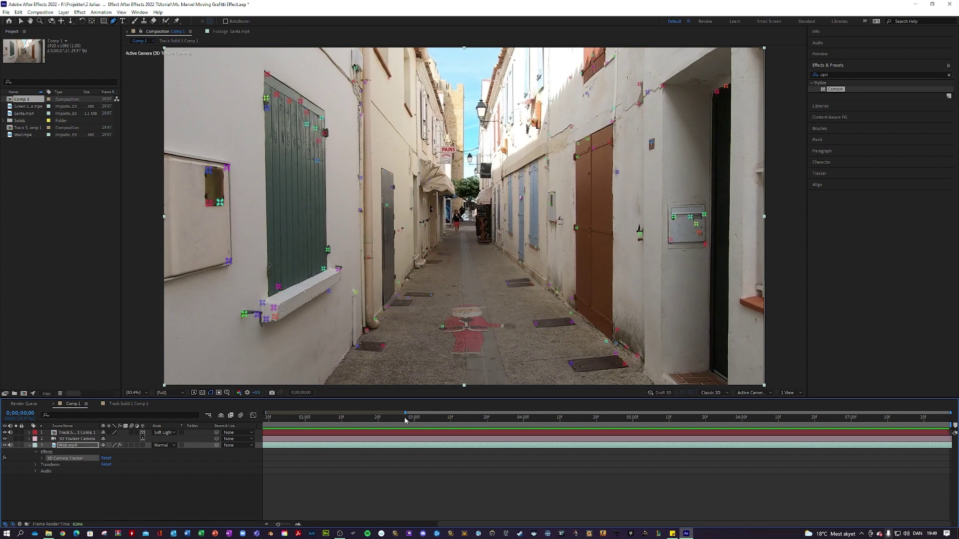
left_click_drag(404, 411, 180, 409)
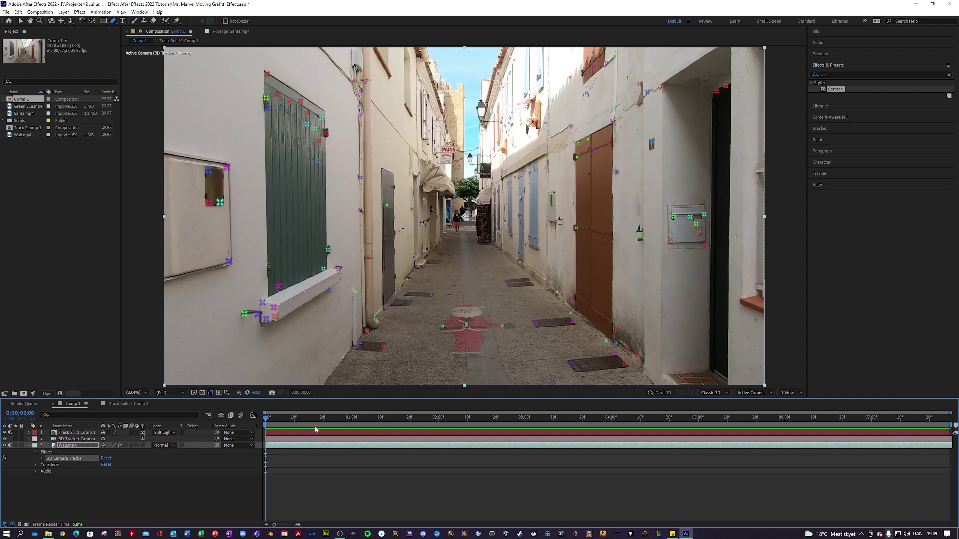
left_click_drag(317, 419, 817, 421)
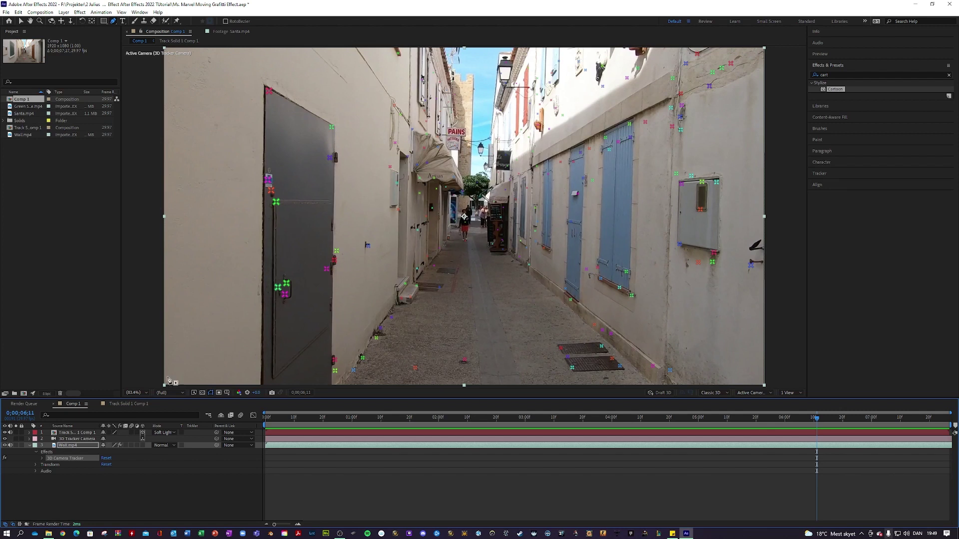
Step: Select three left-wall track points and create a solid pinned to them
key("v")
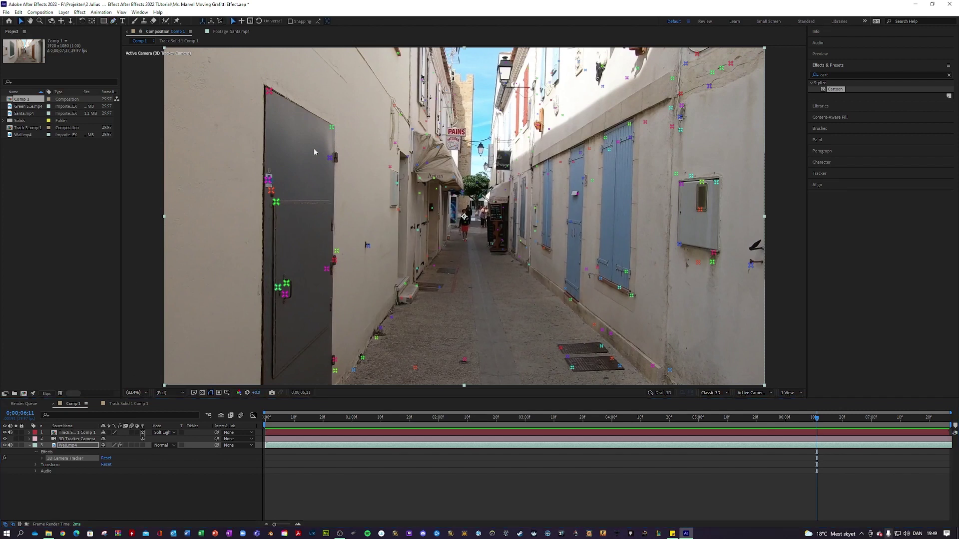
left_click(366, 235)
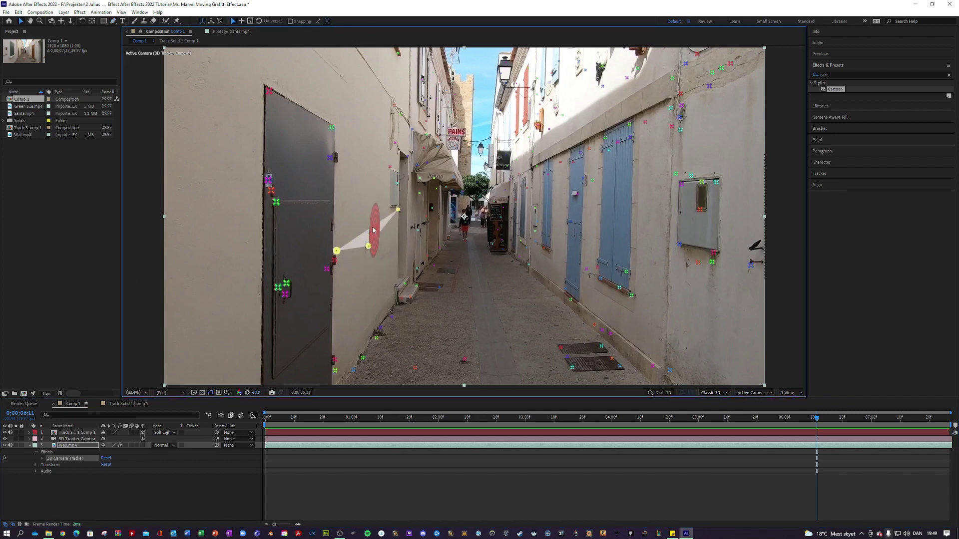
right_click(374, 230)
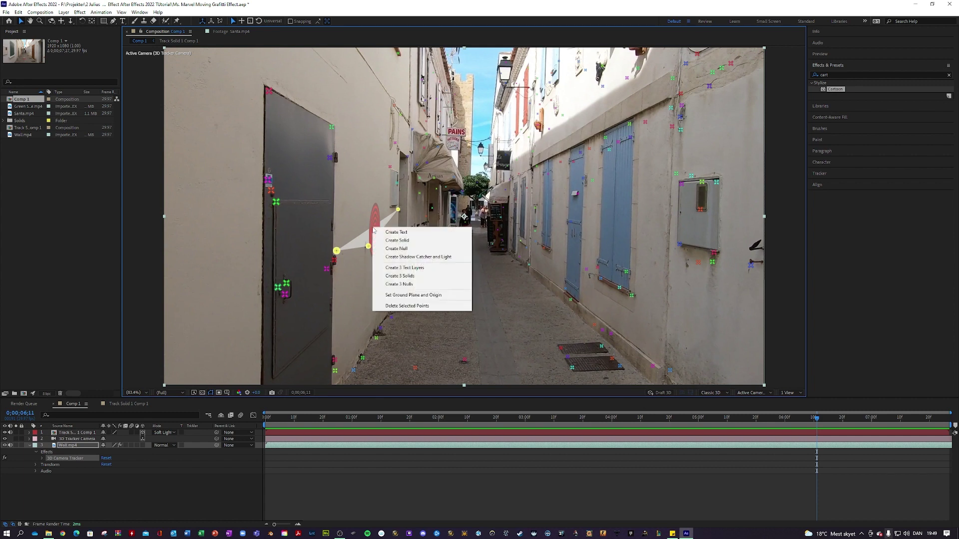
left_click(414, 241)
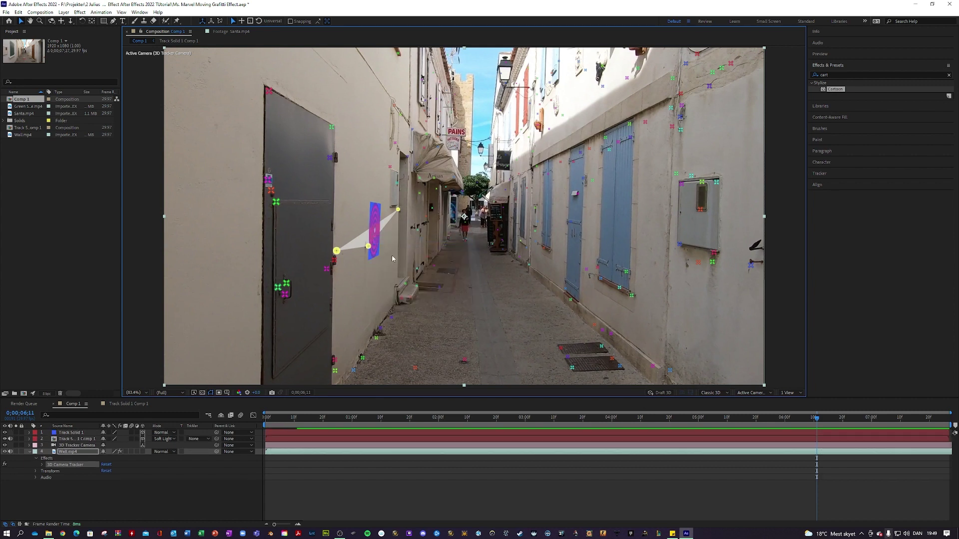
left_click(124, 496)
Step: Pre-compose the wall's Track Solid 1 into Track Solid 1 Comp 2
double_click(74, 434)
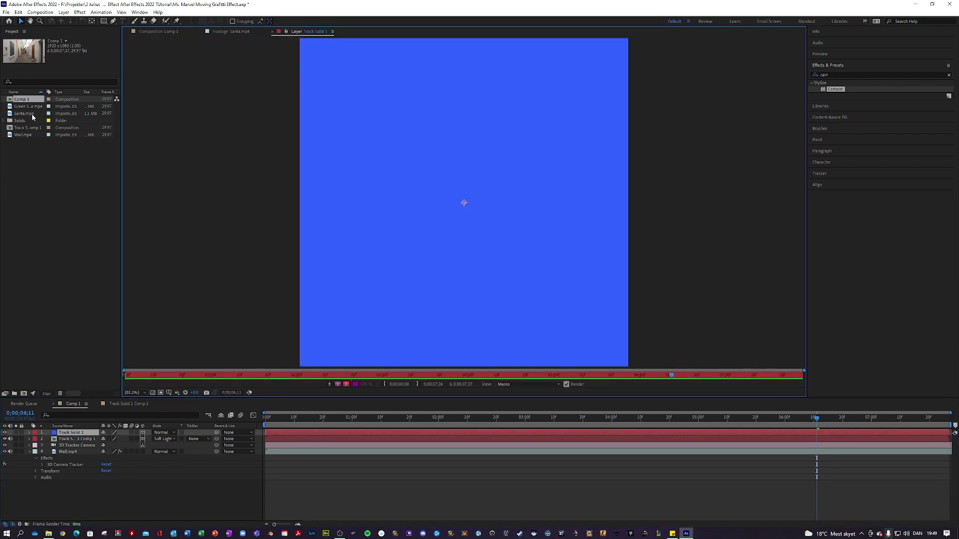
right_click(76, 435)
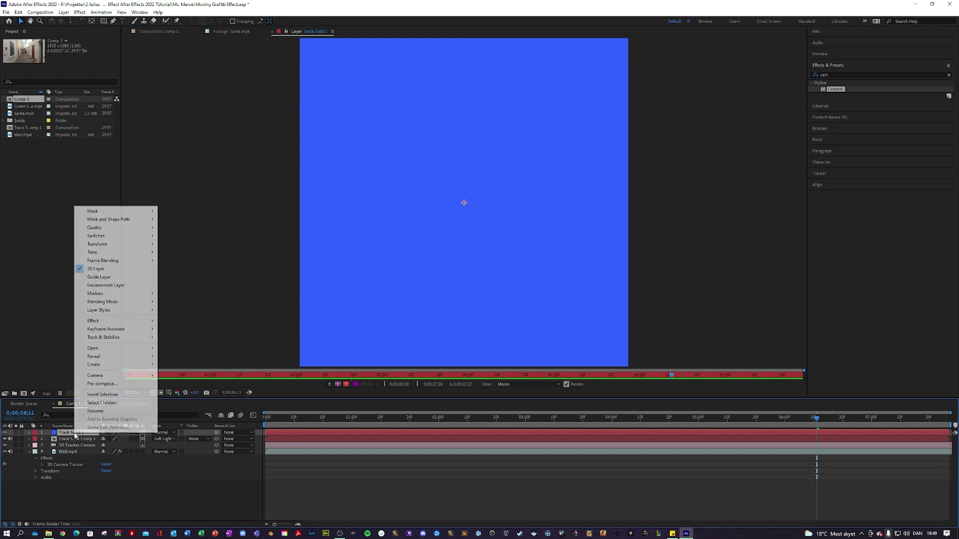
left_click(102, 385)
left_click(510, 315)
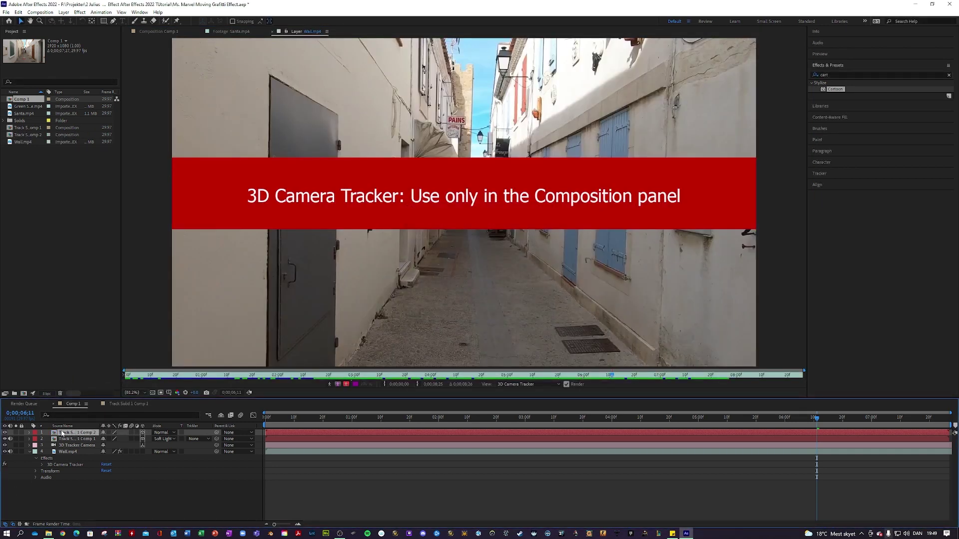
Step: Open Track Solid 1 Comp 2, set its width to 1920, and delete the blue solid
double_click(62, 433)
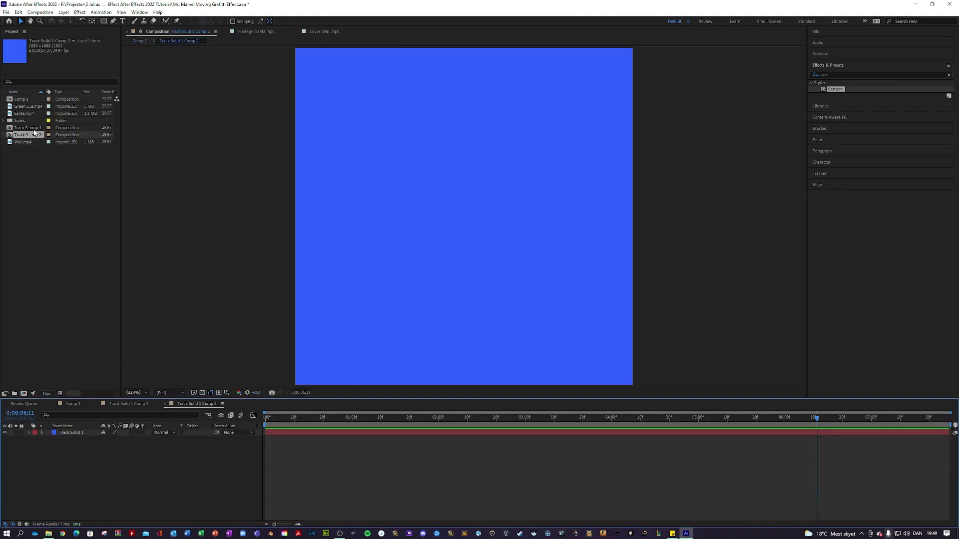
right_click(34, 133)
left_click(49, 144)
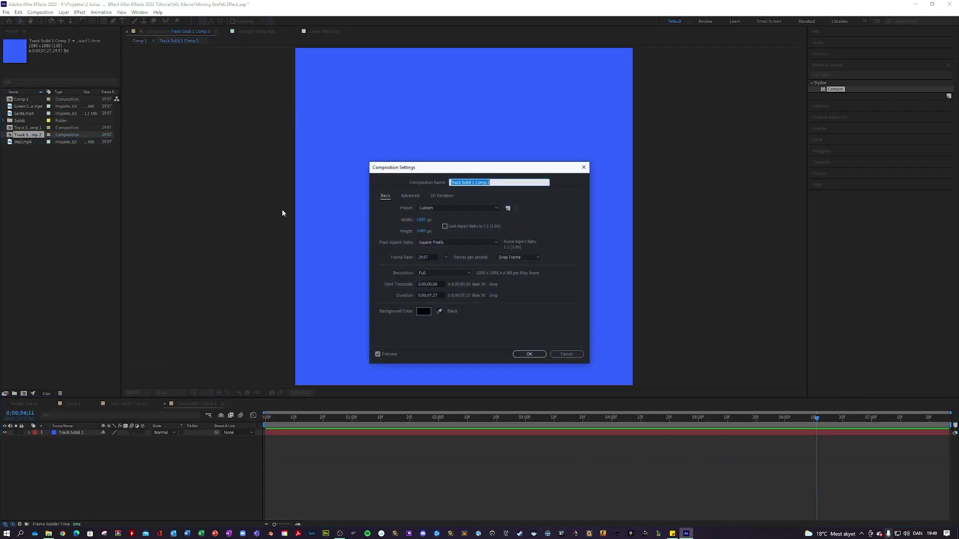
left_click(425, 219)
type("1920")
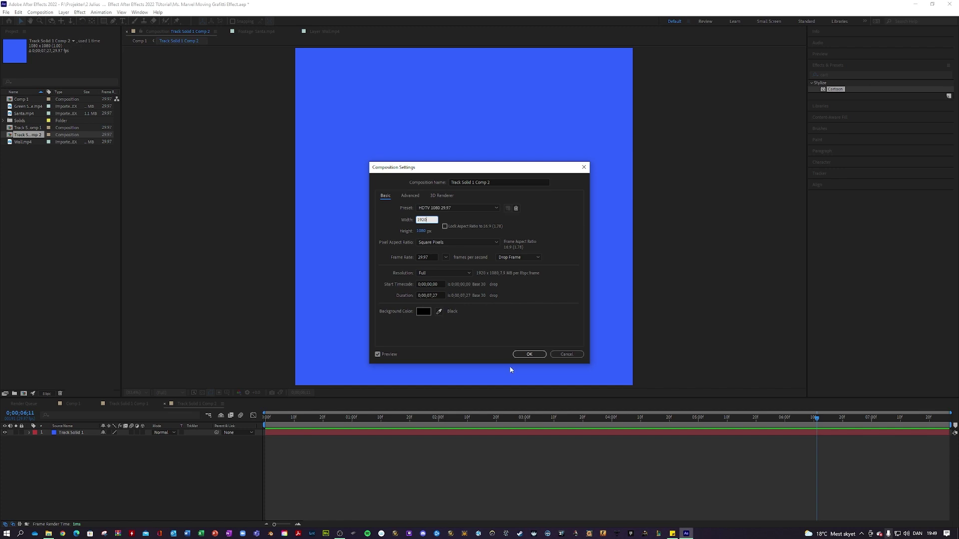
left_click(525, 354)
left_click(66, 433)
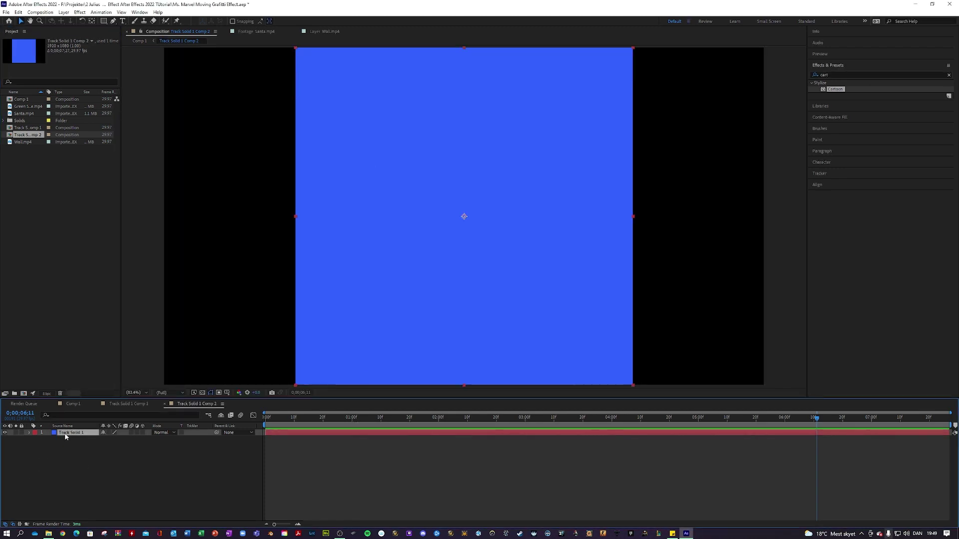
key("Delete")
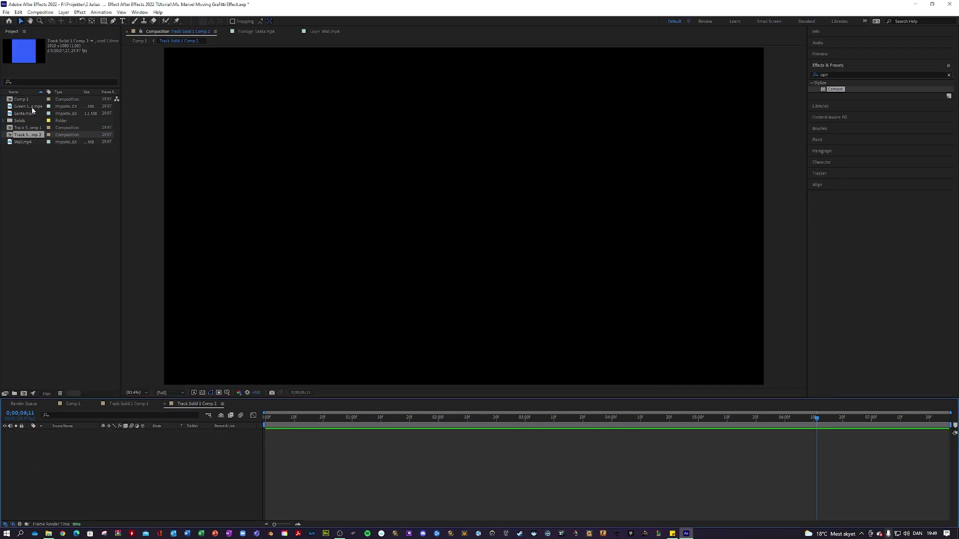
Step: Add Green Screen Dude.mp4 to Track Solid 1 Comp 2 and preview an earlier frame
left_click_drag(32, 110, 108, 480)
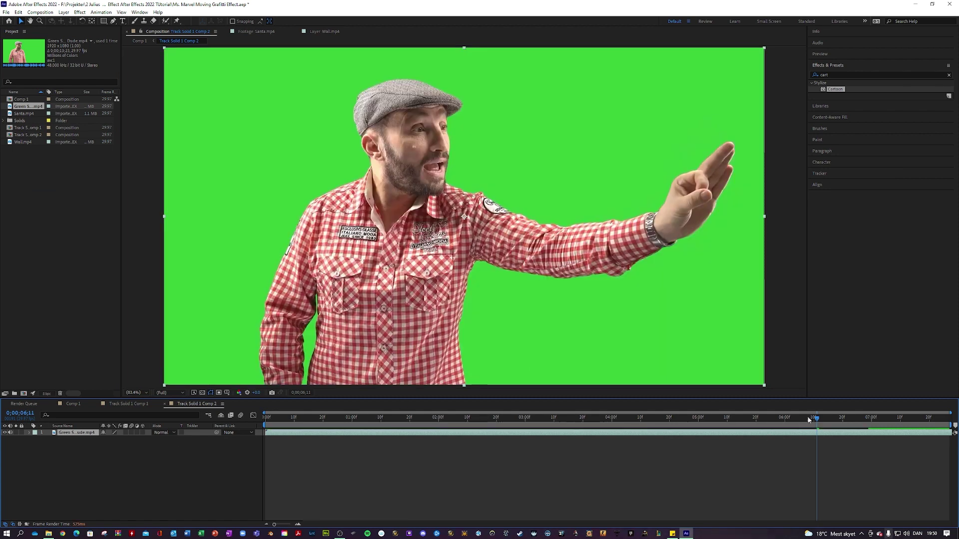
left_click_drag(808, 417, 367, 417)
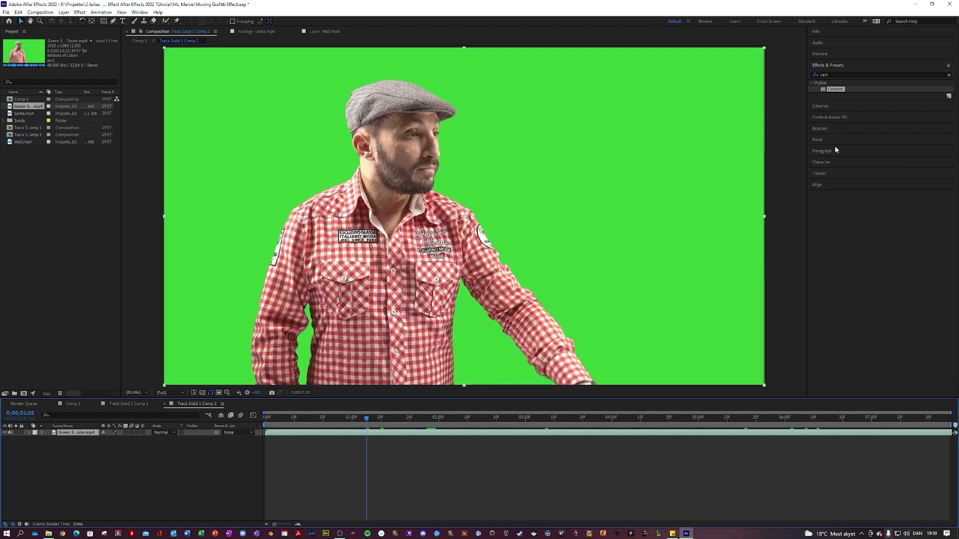
left_click(850, 74)
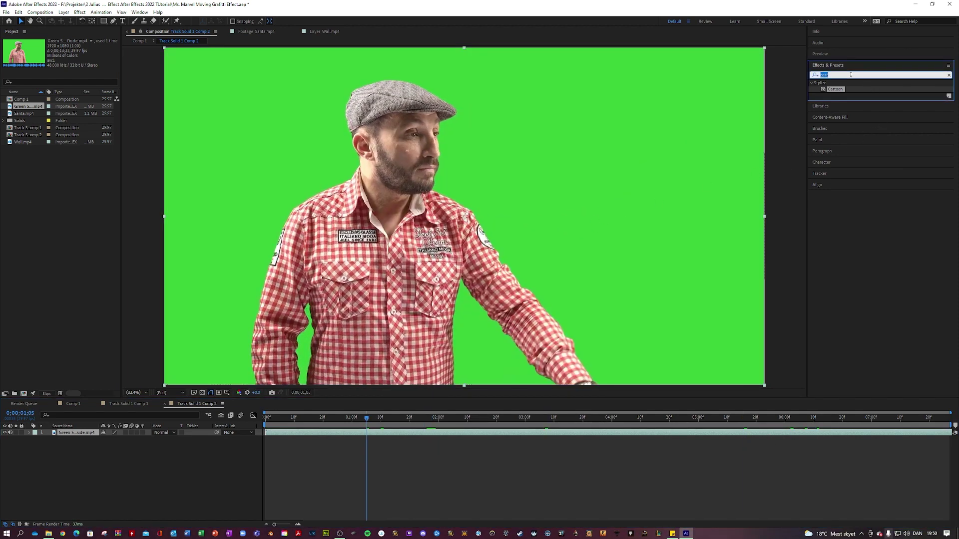
type("cartt")
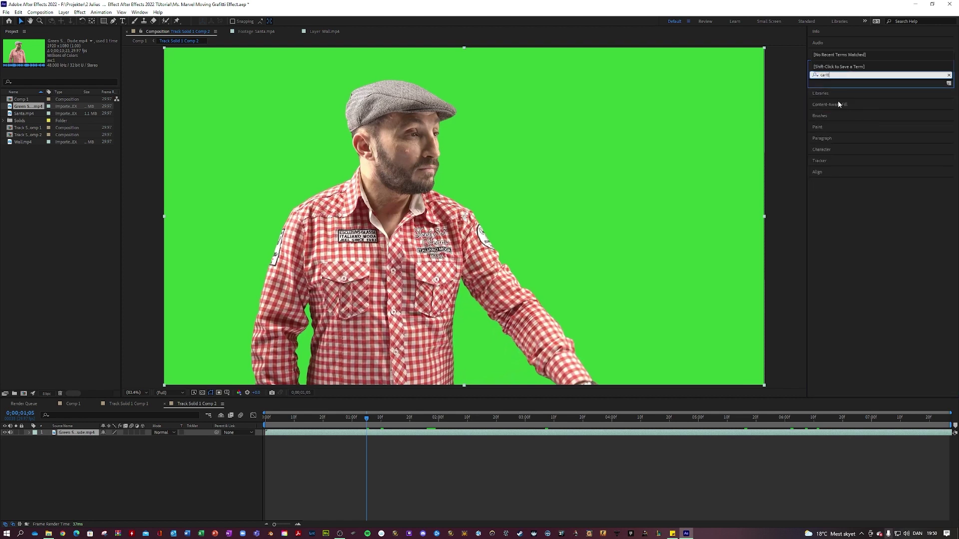
key("BackSpace")
key("BackSpace")
key("BackSpace")
key("BackSpace")
key("BackSpace")
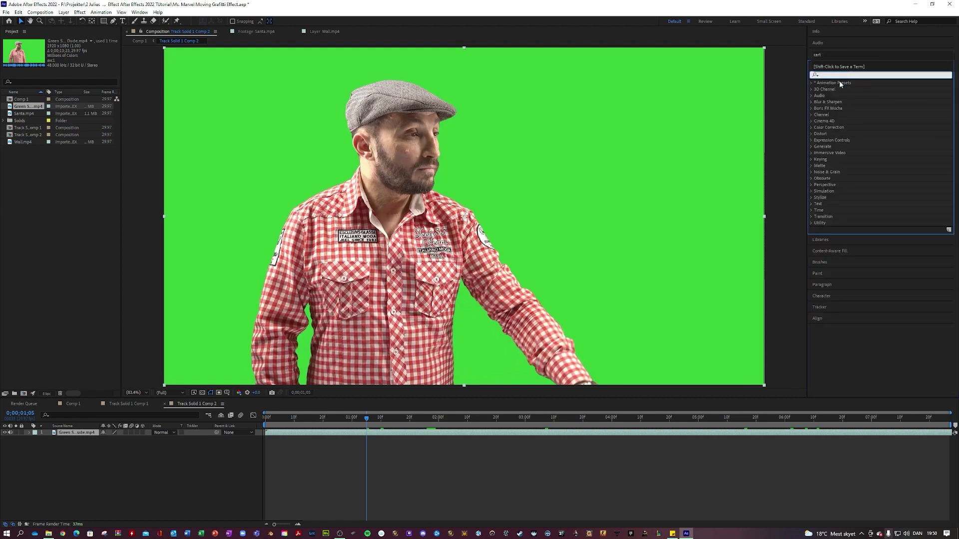
type("12")
key("Return")
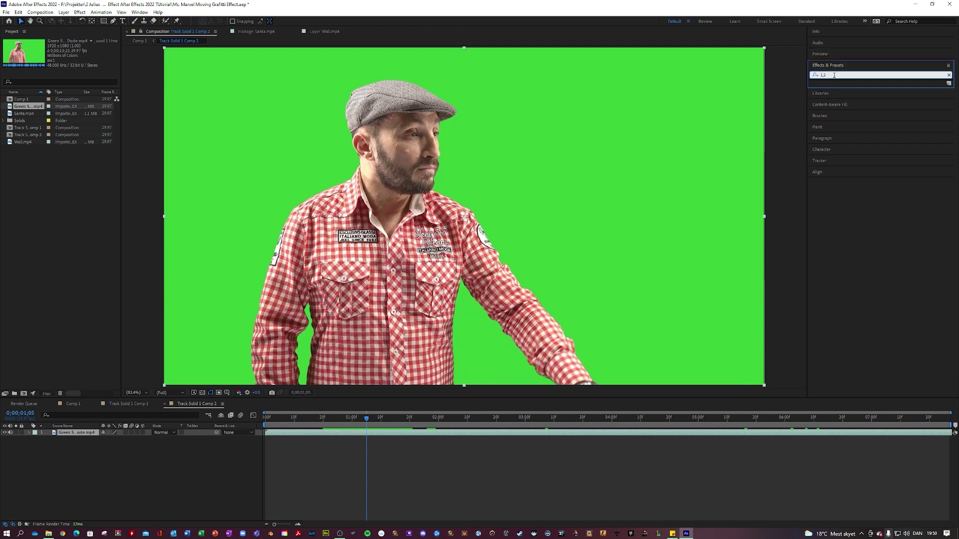
Step: Apply Keylight (1.2) from the Keying category to the clip and pick its Screen Colour
key("BackSpace")
left_click(812, 159)
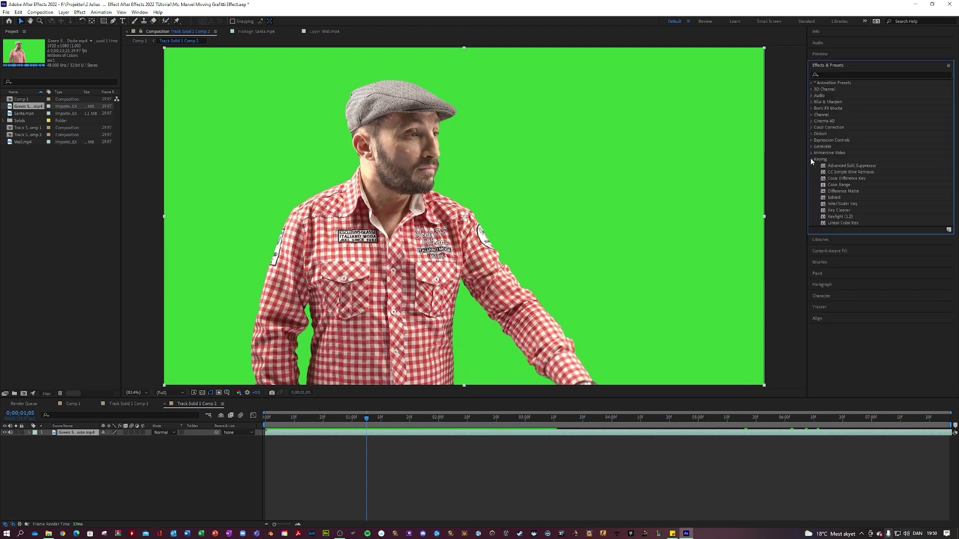
left_click_drag(841, 217, 598, 349)
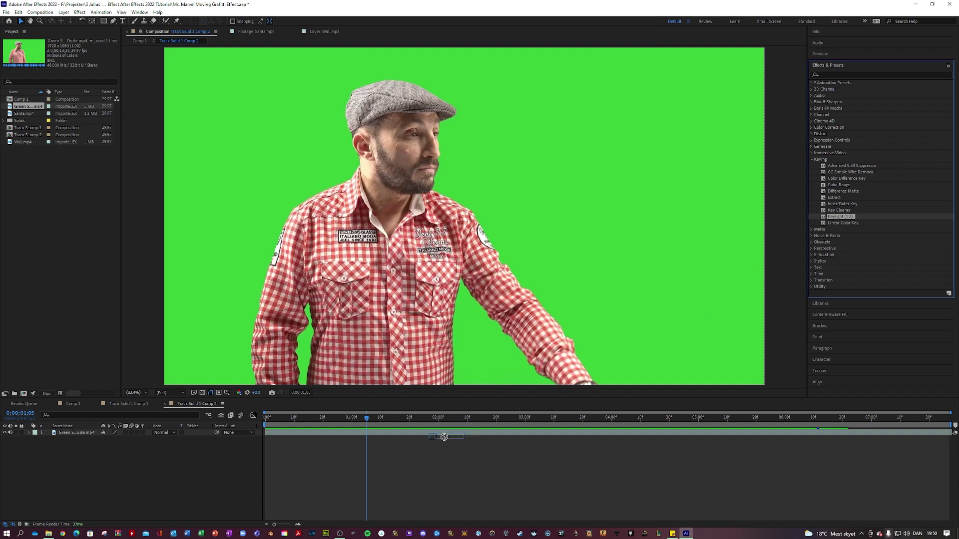
left_click(444, 434)
left_click(80, 94)
Step: Sample the green backdrop as the key colour and apply the Cartoon effect to the man
left_click(557, 158)
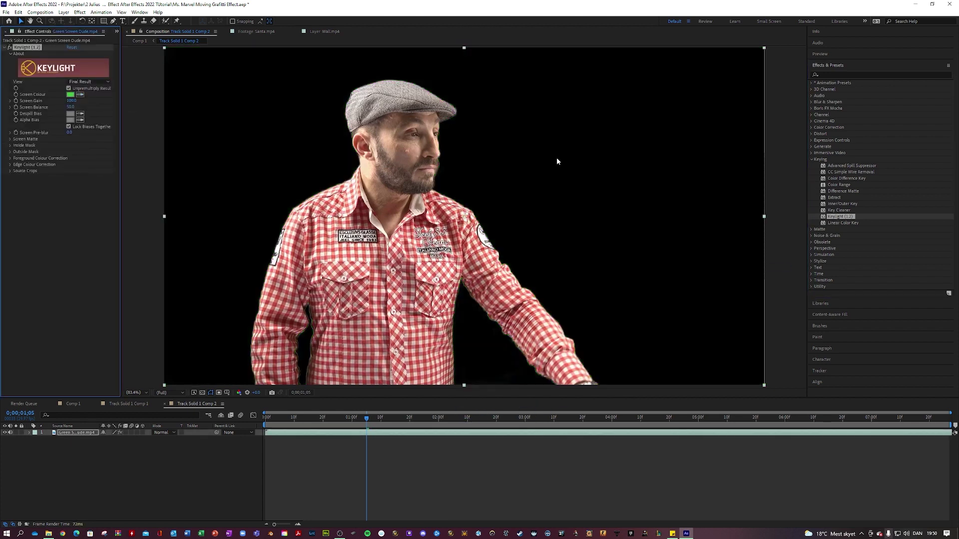
left_click(156, 518)
left_click(833, 75)
type("cart")
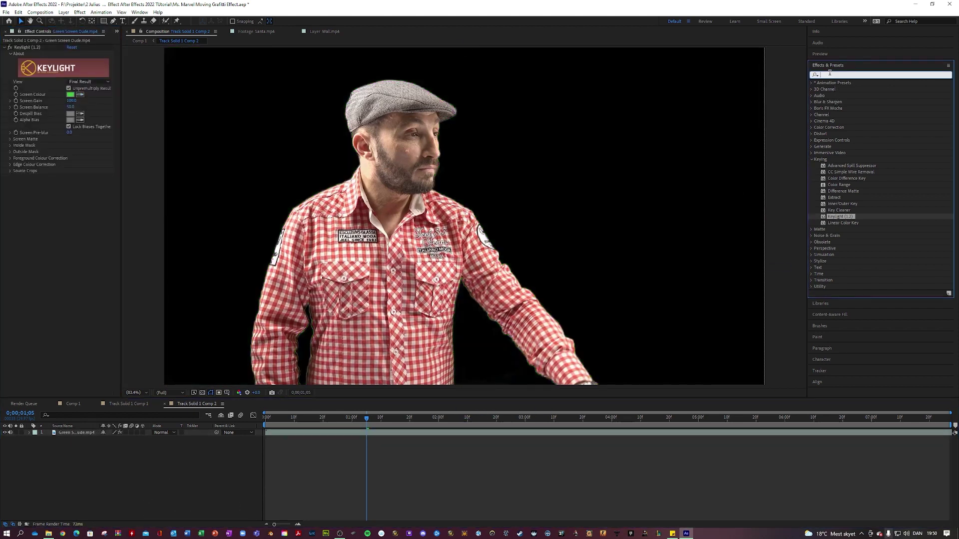
left_click_drag(838, 95, 413, 434)
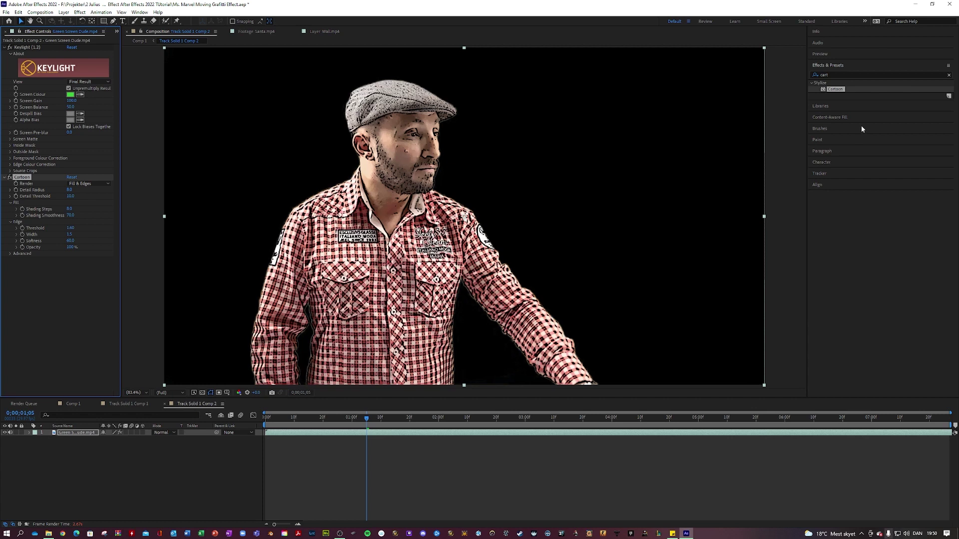
Step: Add Hue/Saturation with Master Saturation at 77 and lower lightness, then return to Comp 1
left_click(838, 75)
type("hue")
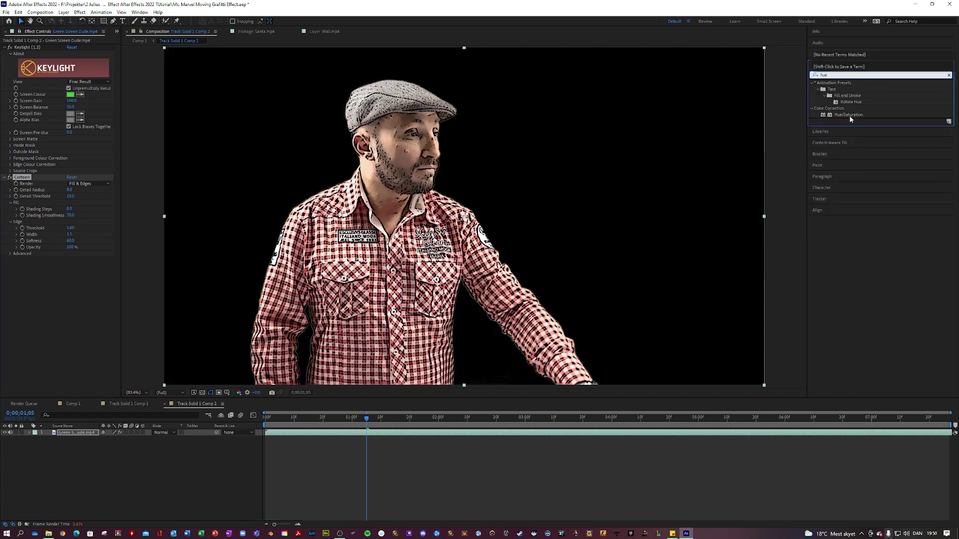
left_click_drag(850, 115, 75, 432)
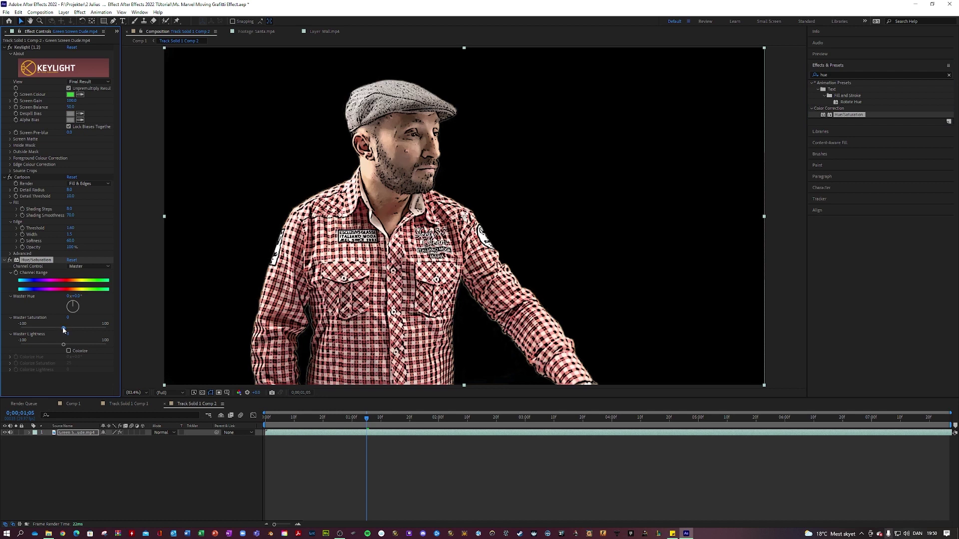
left_click_drag(63, 329, 97, 329)
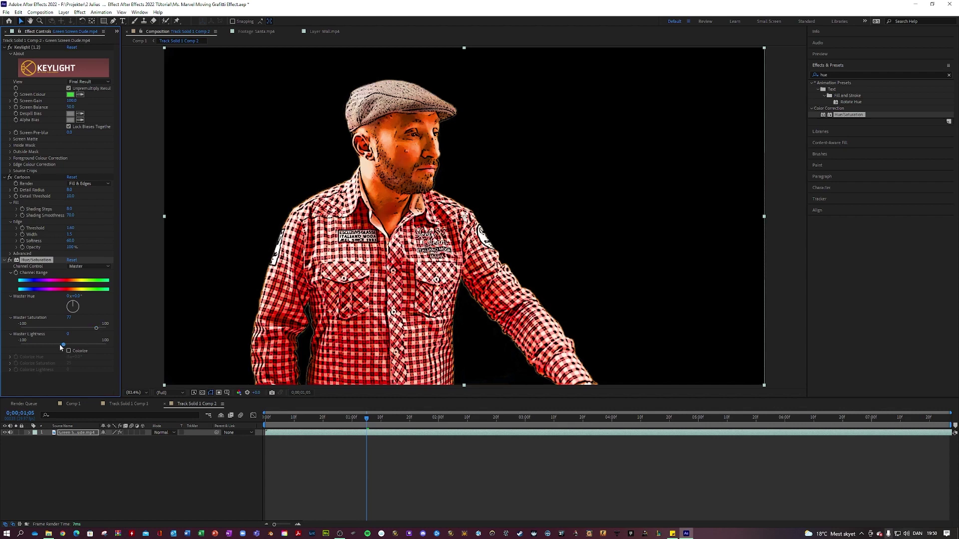
left_click_drag(60, 345, 55, 345)
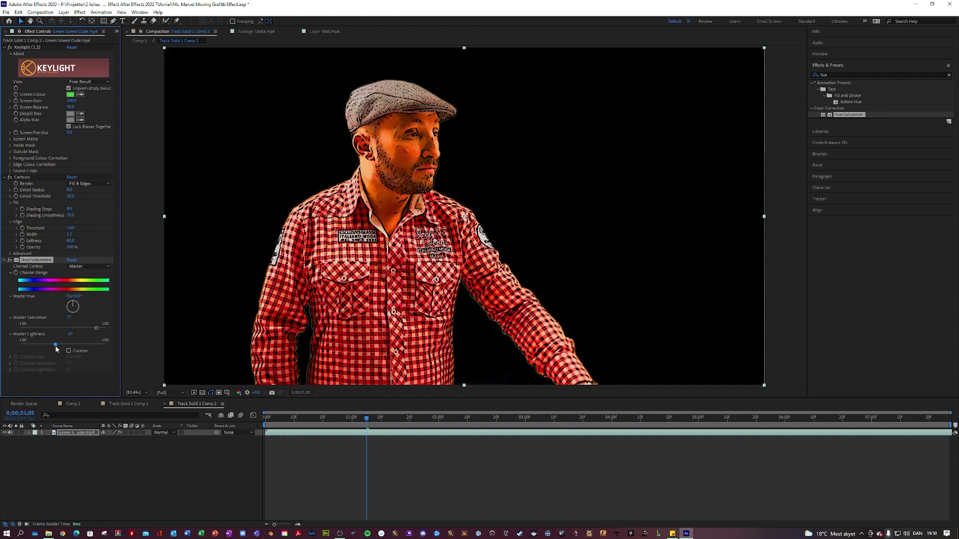
left_click(88, 405)
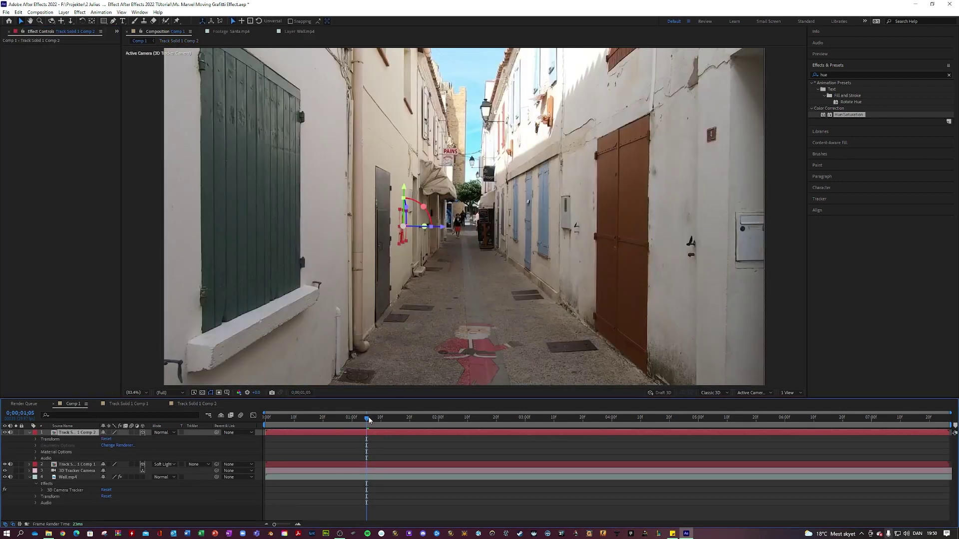
Step: Scale the graffiti figure to 200% and move it down the alley's left wall
left_click_drag(369, 420, 554, 414)
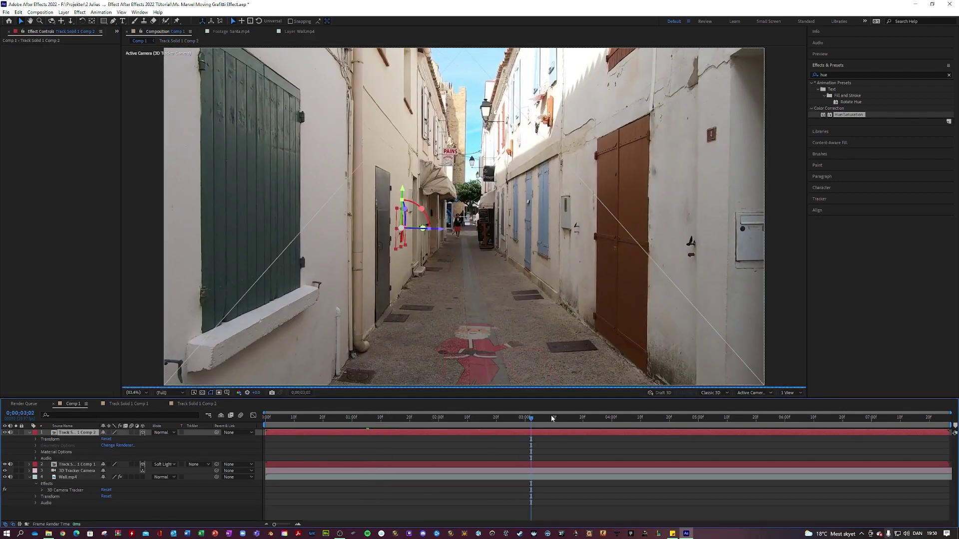
left_click(716, 419)
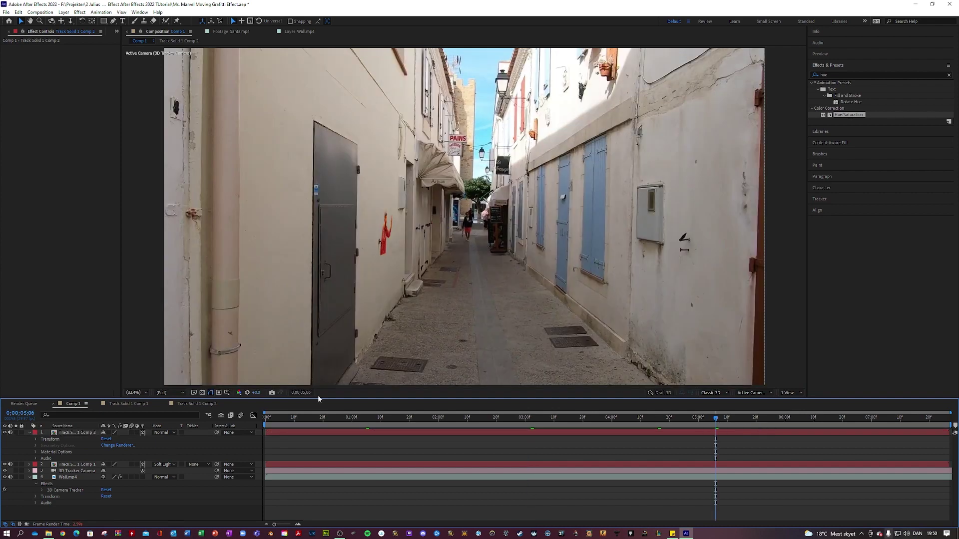
left_click(35, 440)
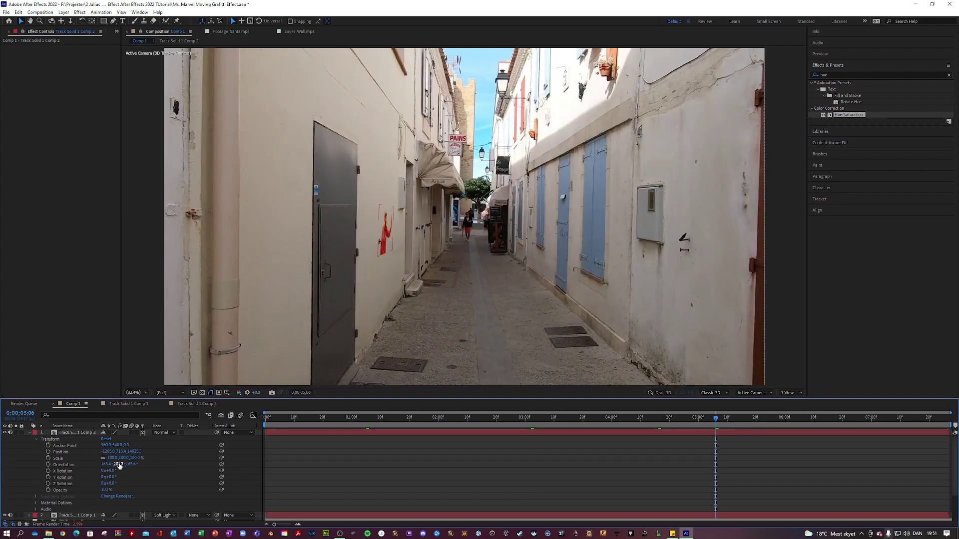
left_click(113, 458)
type("200")
key("Return")
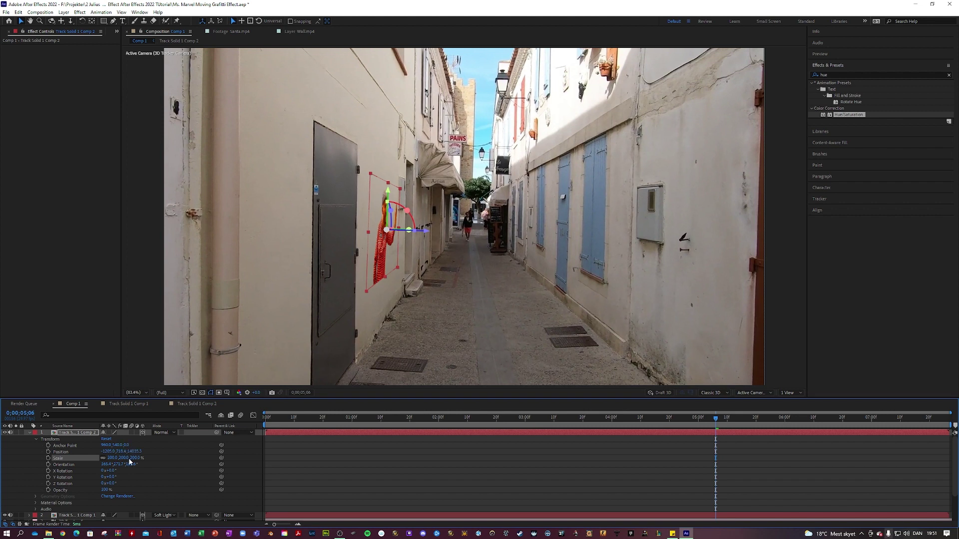
left_click_drag(122, 452, 524, 455)
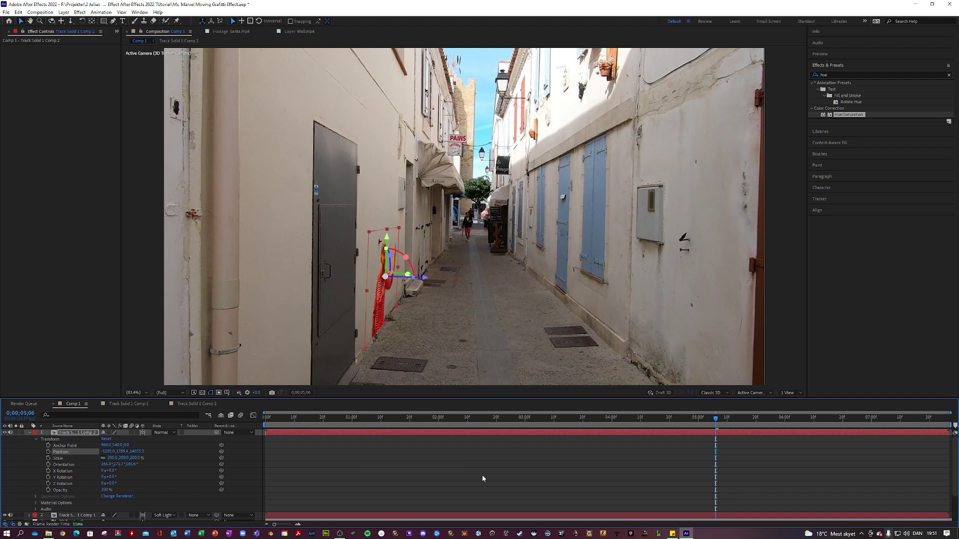
Step: Preview the figure's placement at later frames, undoing a trial vertical-axis rotation
left_click_drag(717, 427, 840, 419)
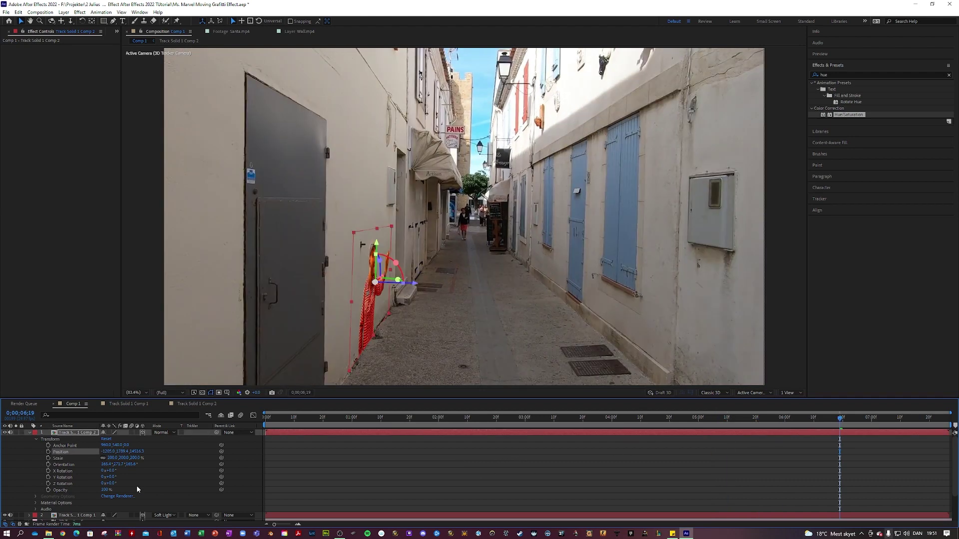
left_click_drag(111, 478, 116, 475)
key("ctrl+z")
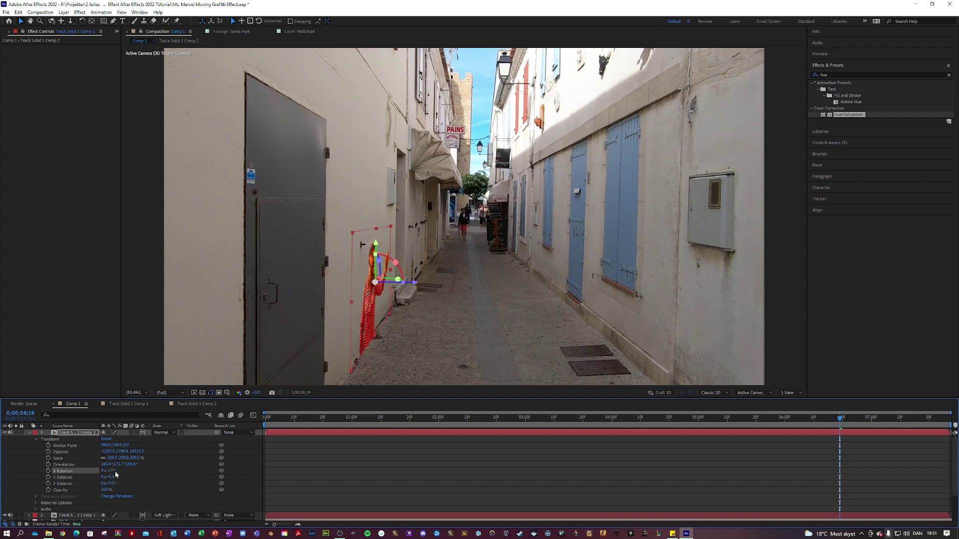
left_click(434, 479)
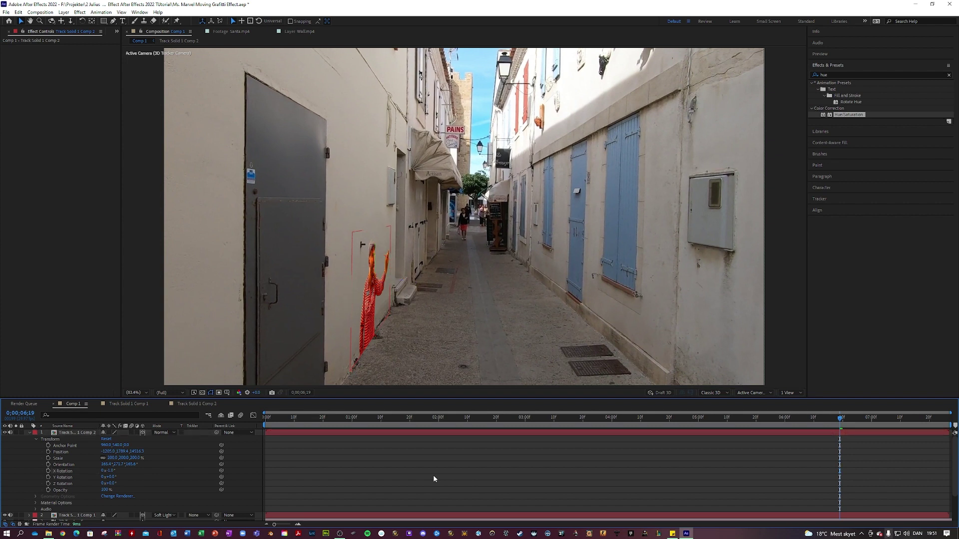
key("space")
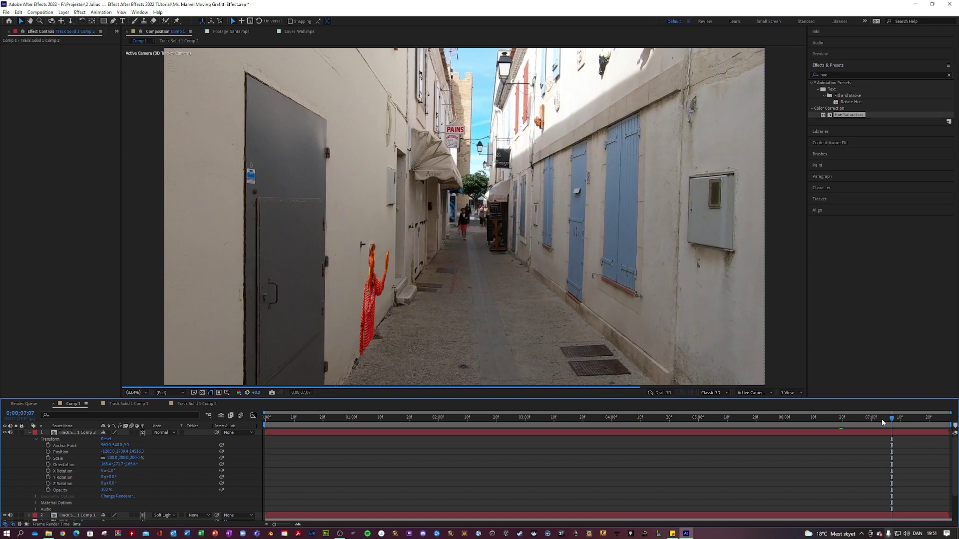
Step: Slide the figure in depth along the wall at frame 0;00;07;17
left_click_drag(891, 419, 922, 421)
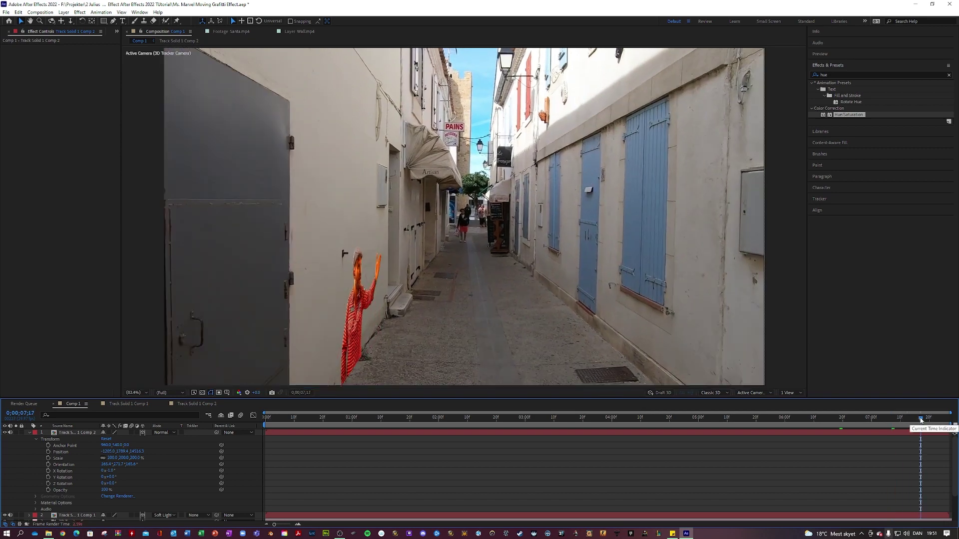
left_click(358, 365)
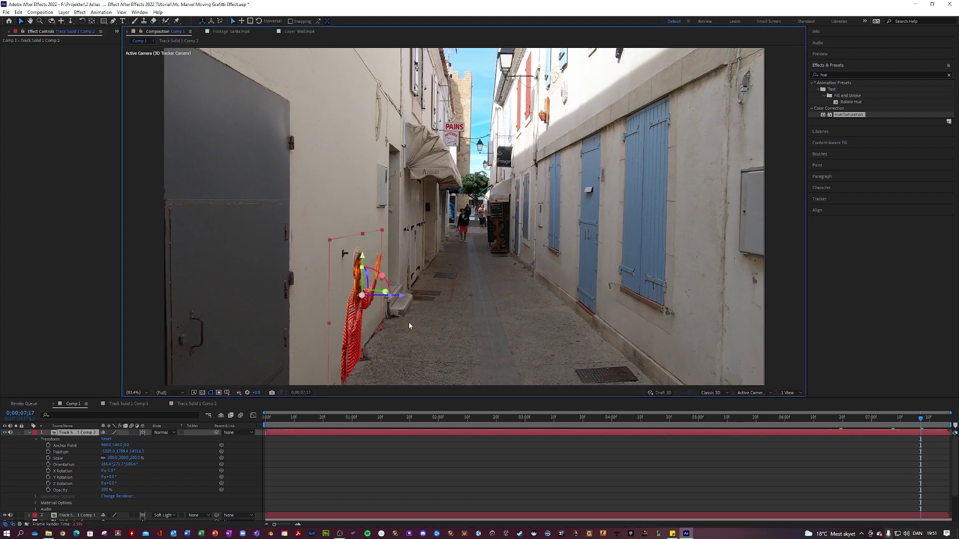
left_click_drag(404, 296, 395, 299)
left_click(422, 475)
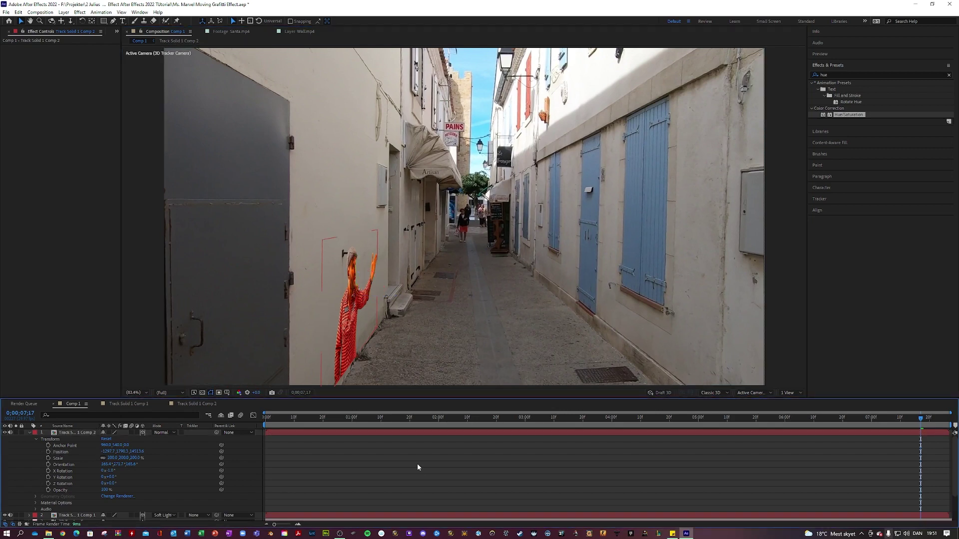
scroll(407, 353, "up", 1)
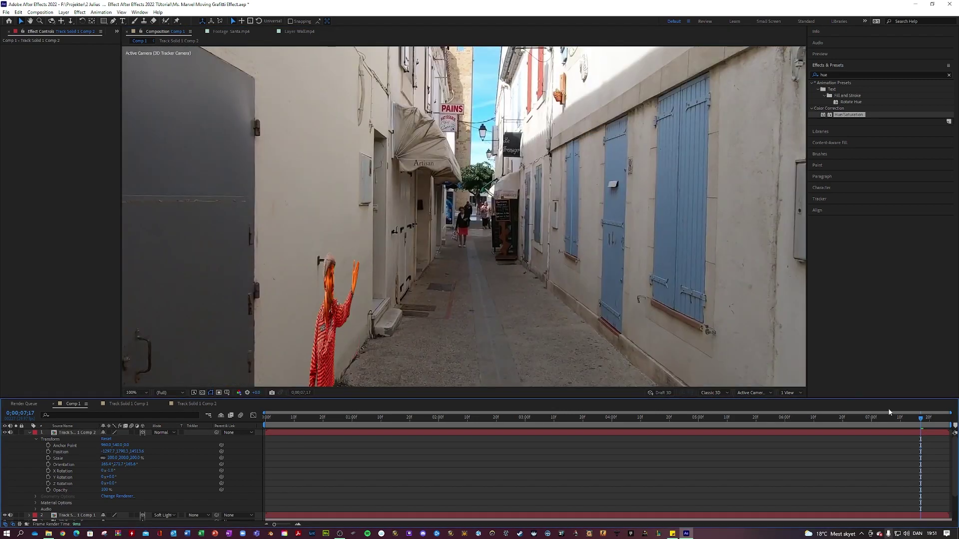
key("Page_Up")
key("Page_Up")
key("Page_Up")
key("Page_Up")
Step: Fit the viewer, tilt the figure to match the wall angle, and check frame 0;00;07;08
left_click(134, 393)
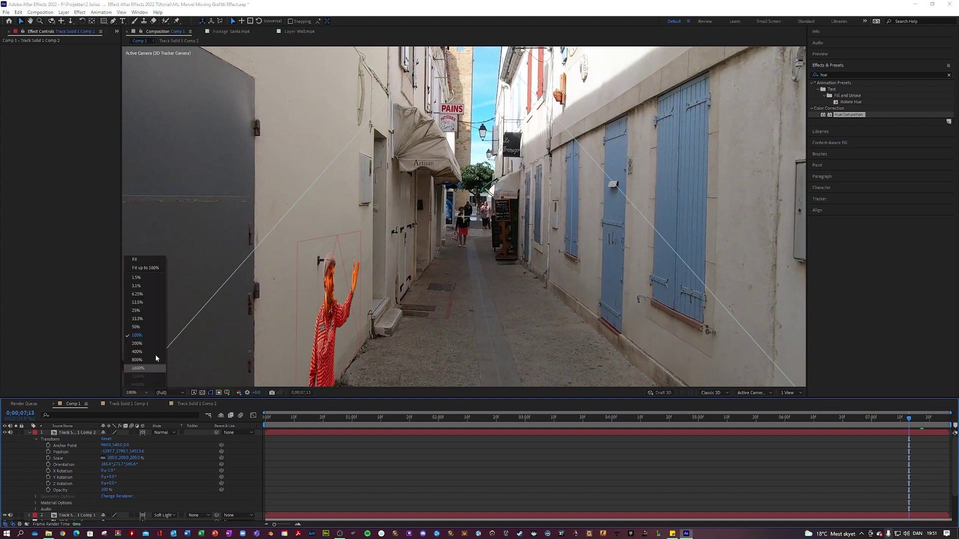
left_click(152, 271)
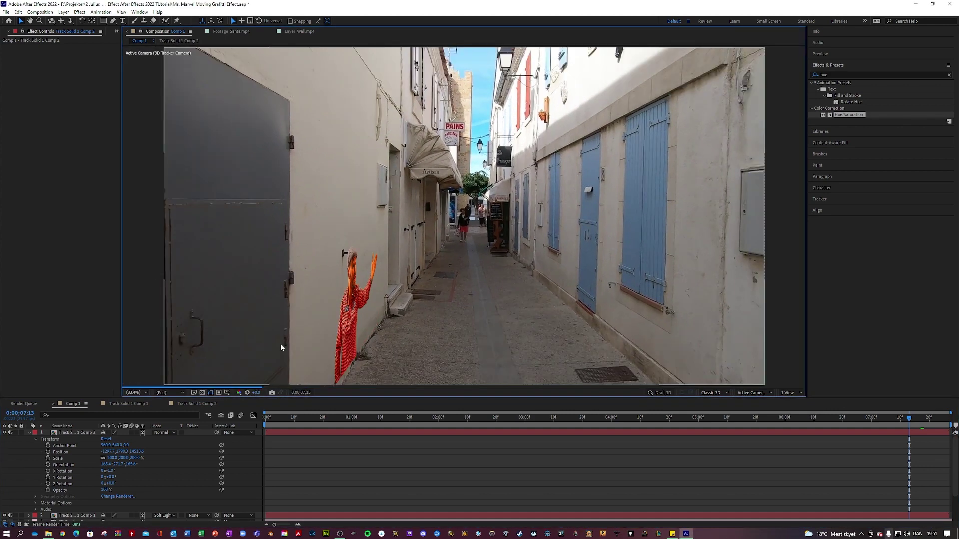
left_click(348, 347)
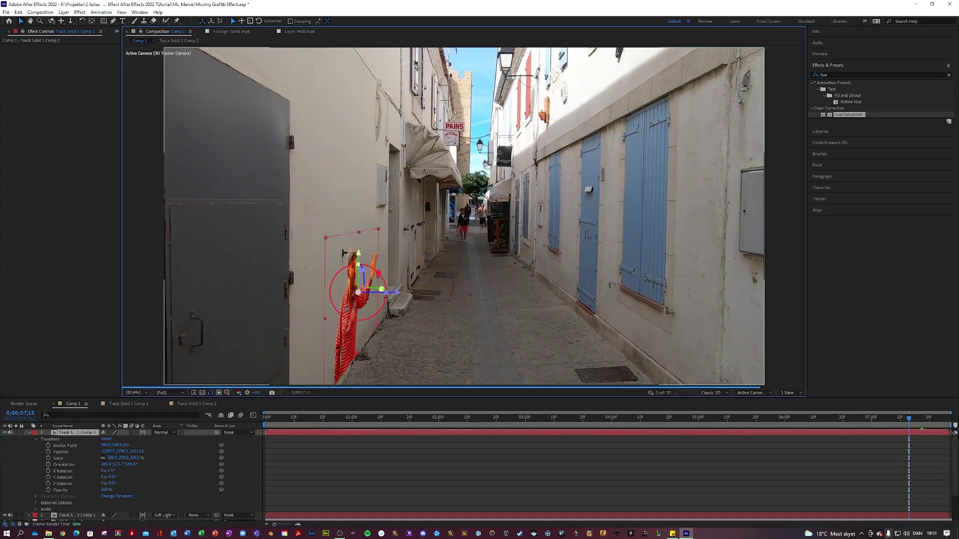
left_click_drag(357, 292, 358, 292)
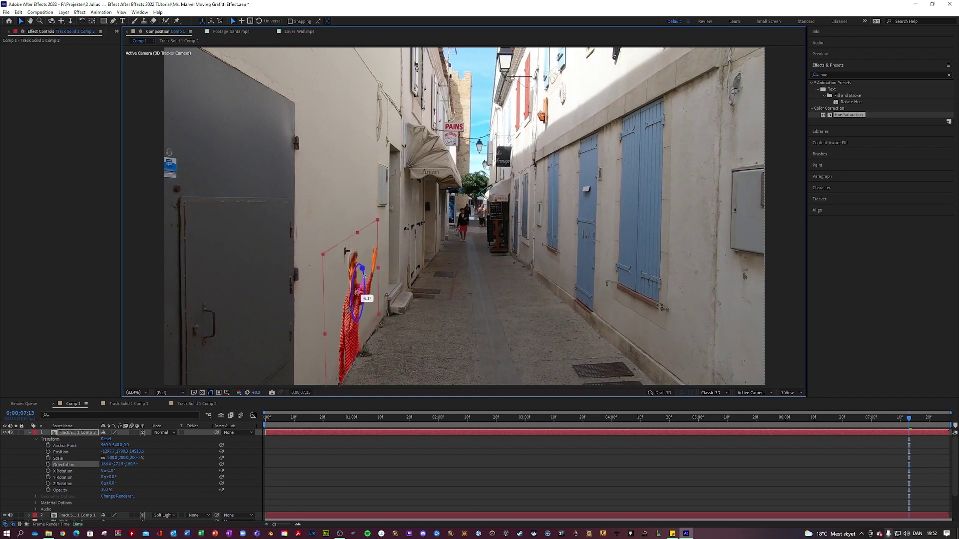
left_click(445, 467)
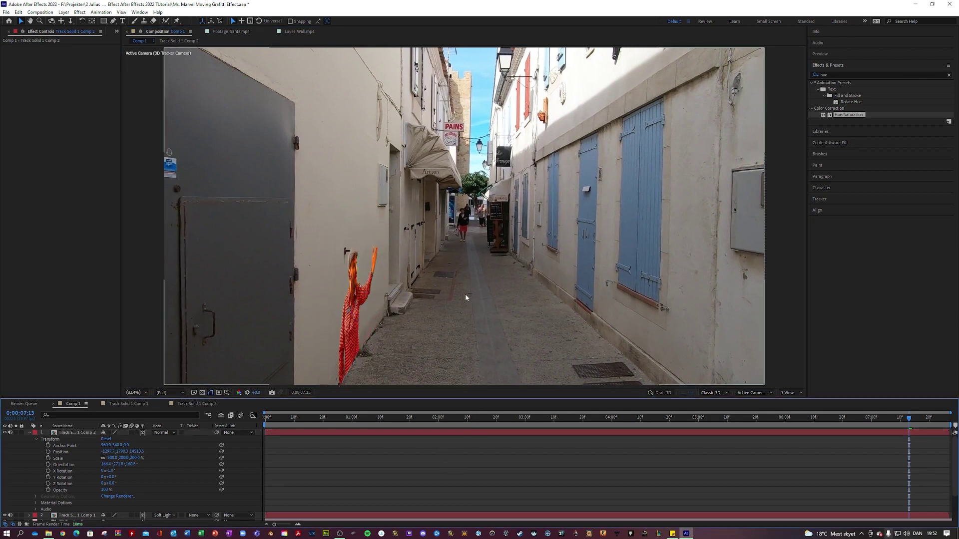
left_click_drag(903, 419, 894, 418)
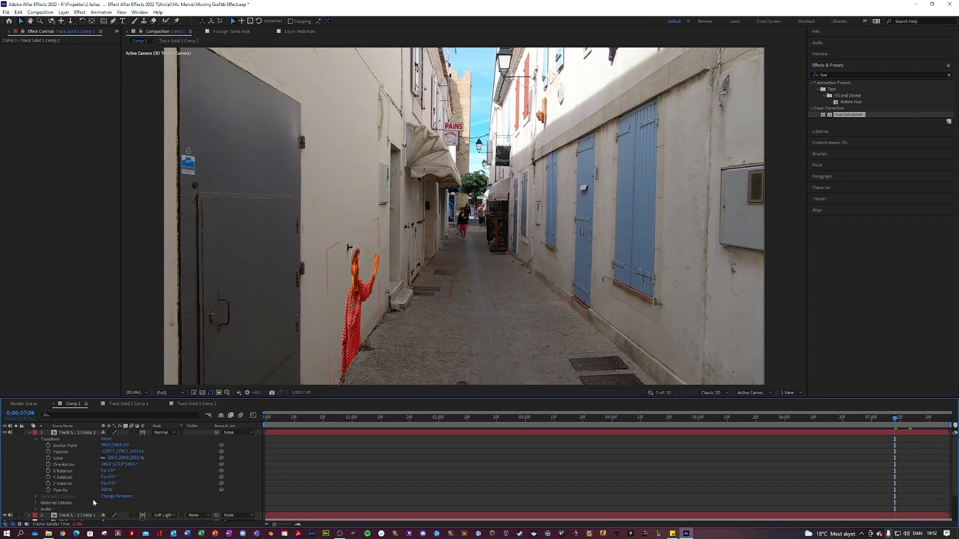
Step: Set the figure layer to Soft Light blending, trying 75% opacity before returning to 100%
left_click(106, 490)
type("75")
key("Return")
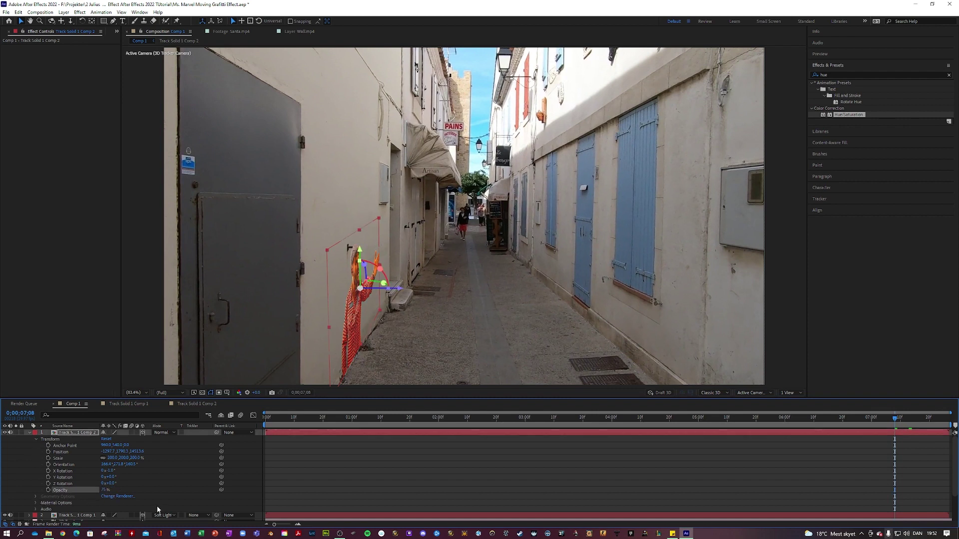
left_click(357, 483)
left_click(331, 338)
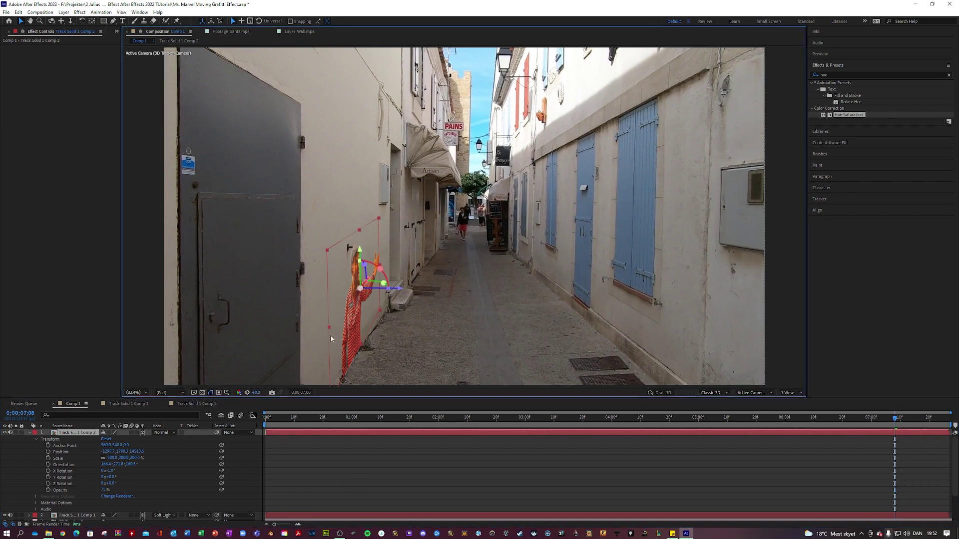
left_click(169, 433)
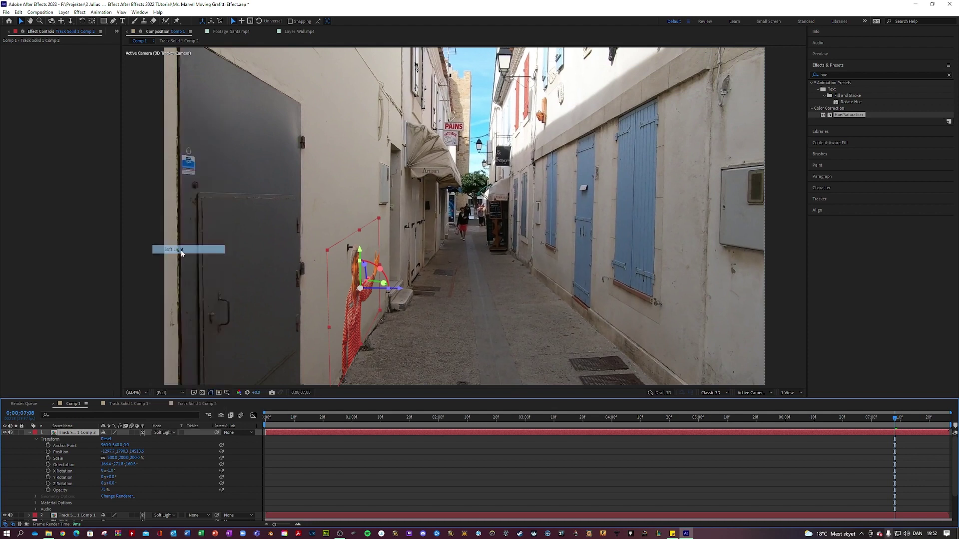
left_click(175, 250)
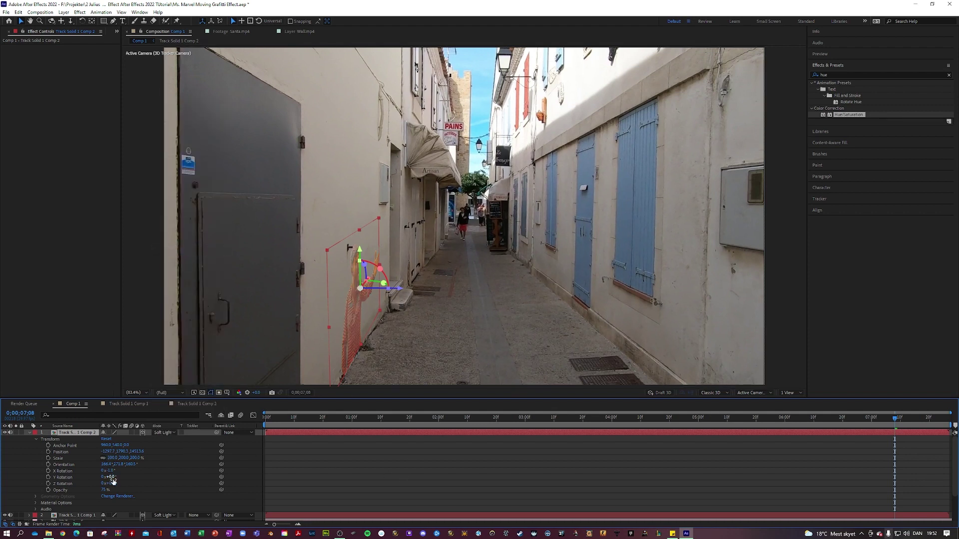
left_click_drag(105, 490, 241, 500)
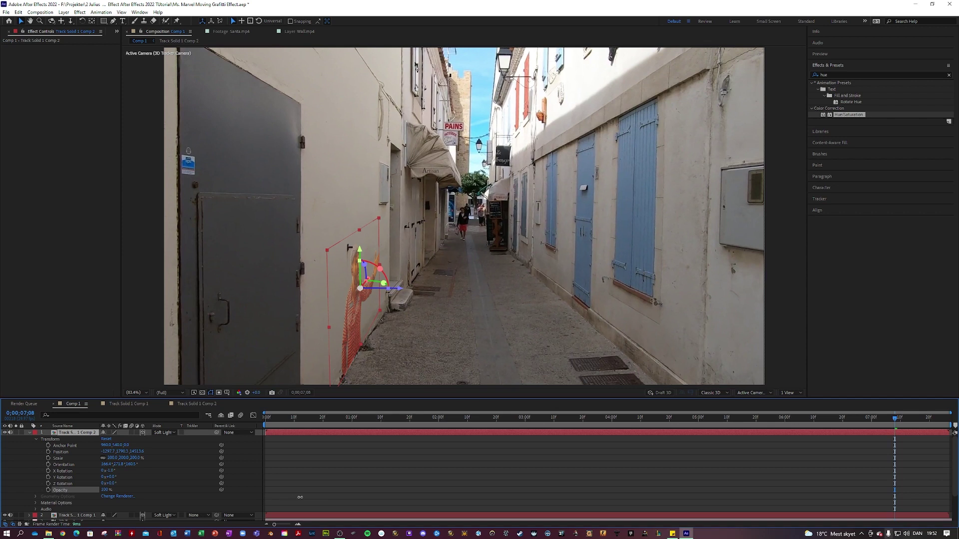
left_click(365, 496)
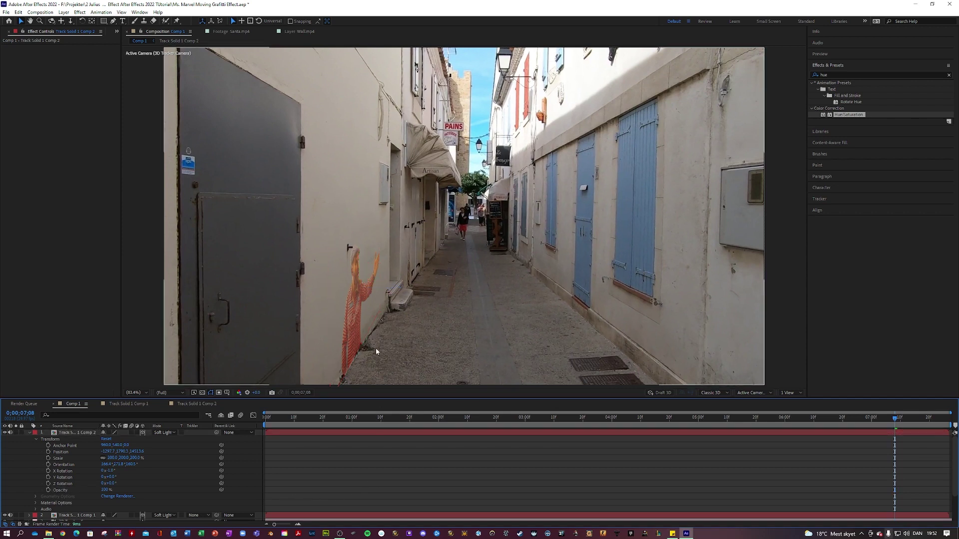
left_click(356, 337)
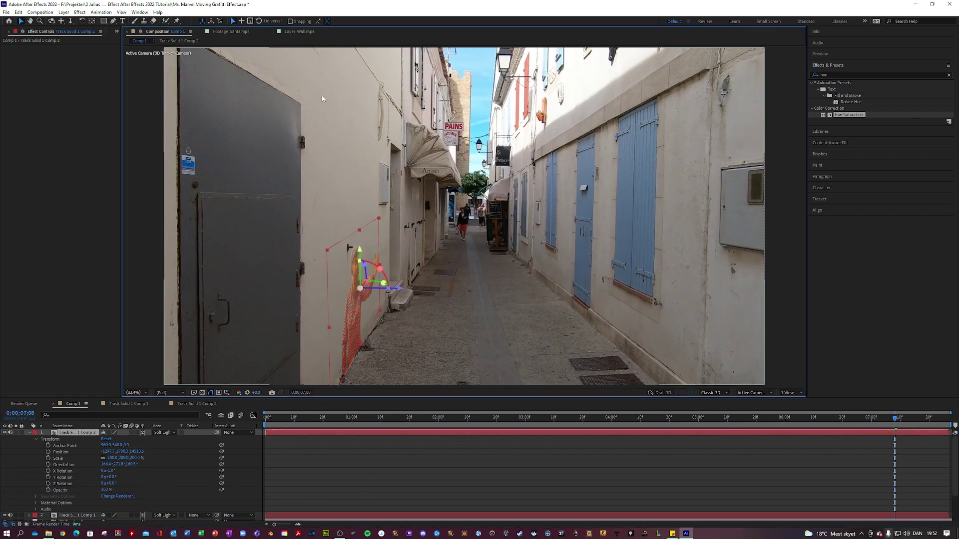
left_click(114, 21)
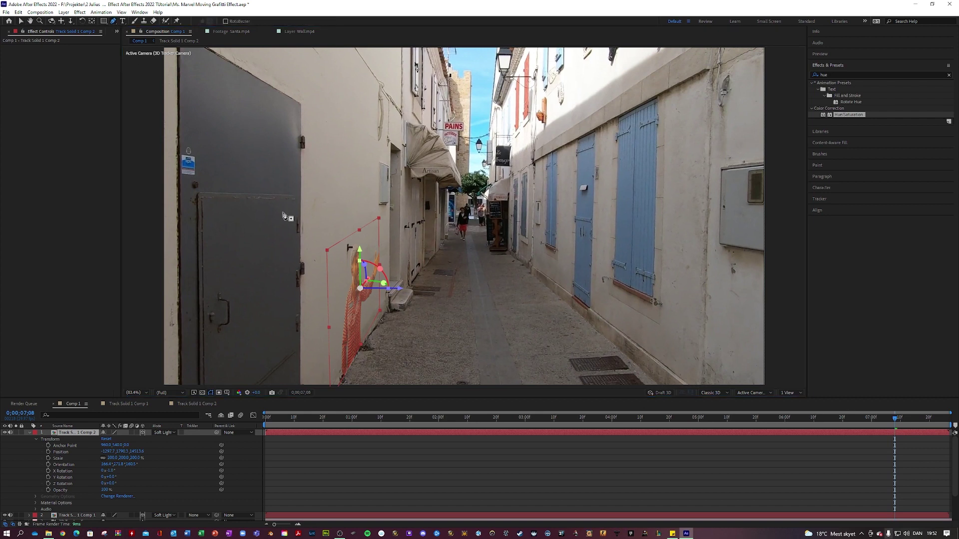
Step: Trace a closed mask around the red cartoon man with the Pen tool
left_click(332, 367)
left_click(347, 368)
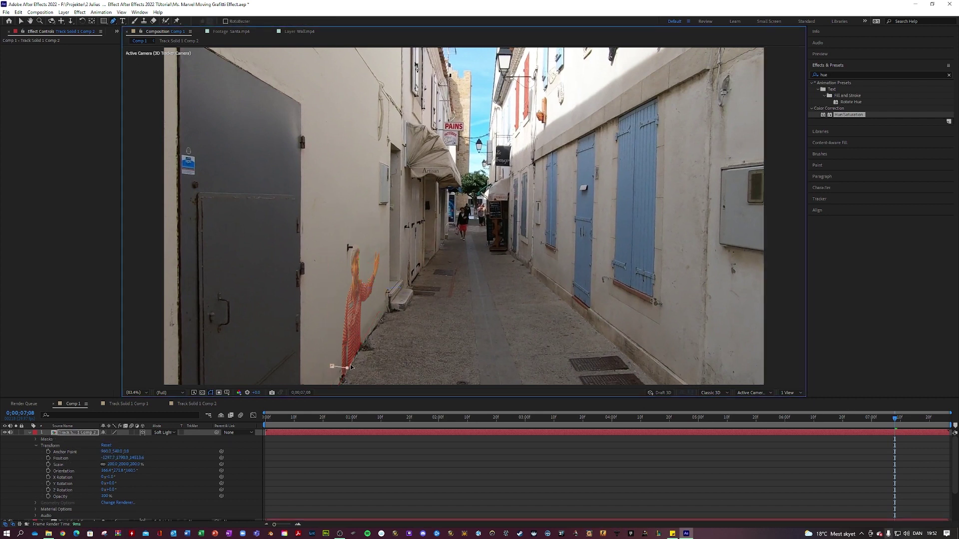
left_click(361, 345)
left_click(365, 337)
left_click(371, 314)
left_click(381, 288)
left_click(383, 274)
left_click(383, 248)
left_click(361, 233)
left_click(329, 238)
left_click(325, 259)
left_click(325, 291)
left_click(325, 314)
left_click(326, 346)
left_click(332, 366)
left_click(333, 367)
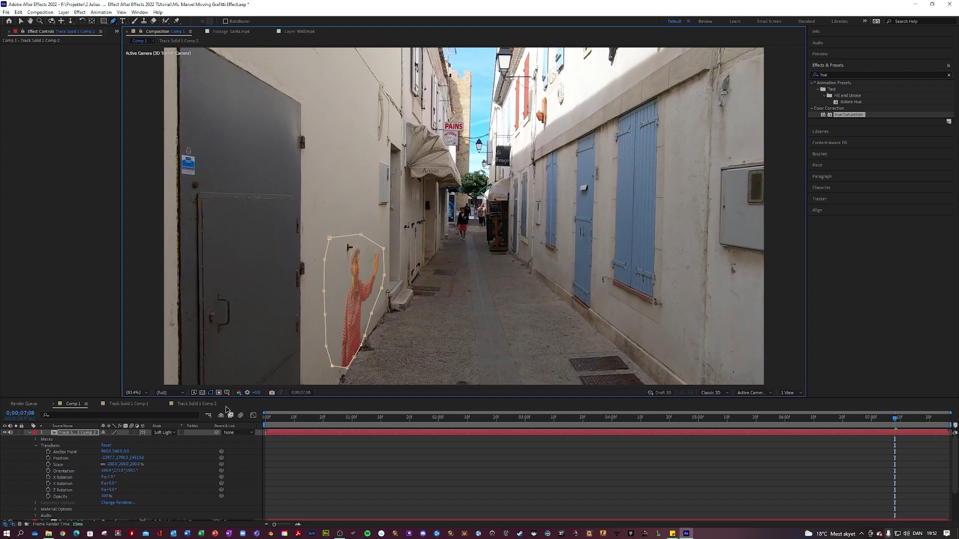
Step: Feather Mask 1 heavily, settling at around 688 pixels
left_click(35, 440)
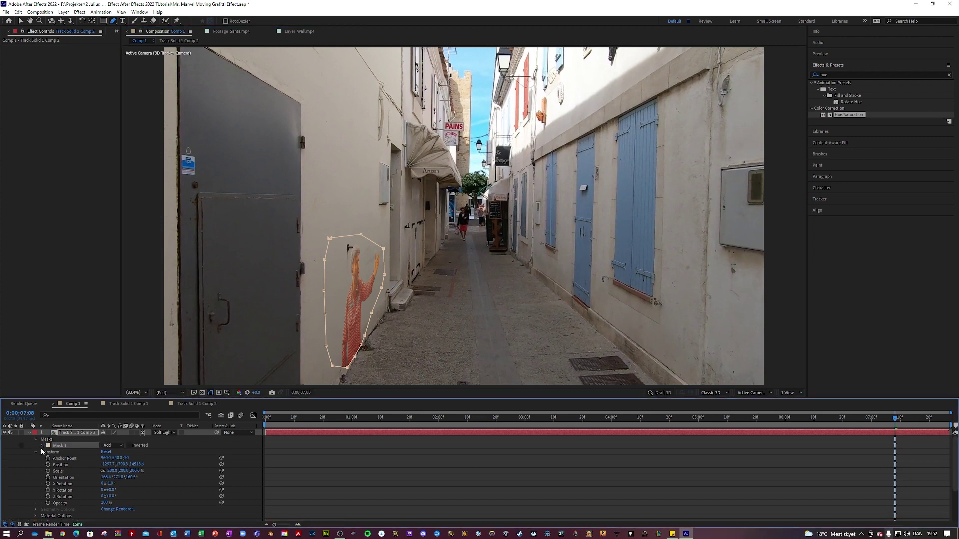
left_click(42, 446)
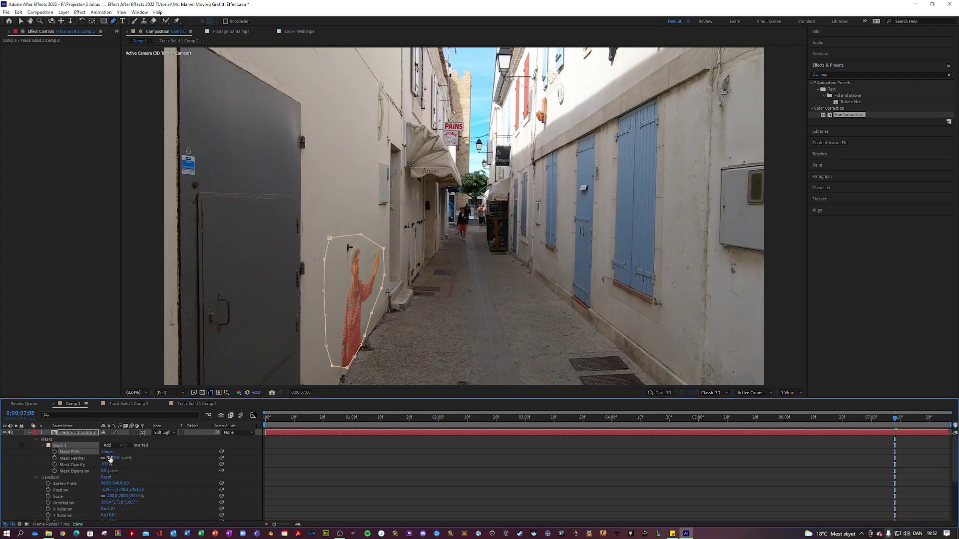
left_click_drag(110, 459, 157, 461)
left_click_drag(278, 463, 300, 464)
left_click(395, 487)
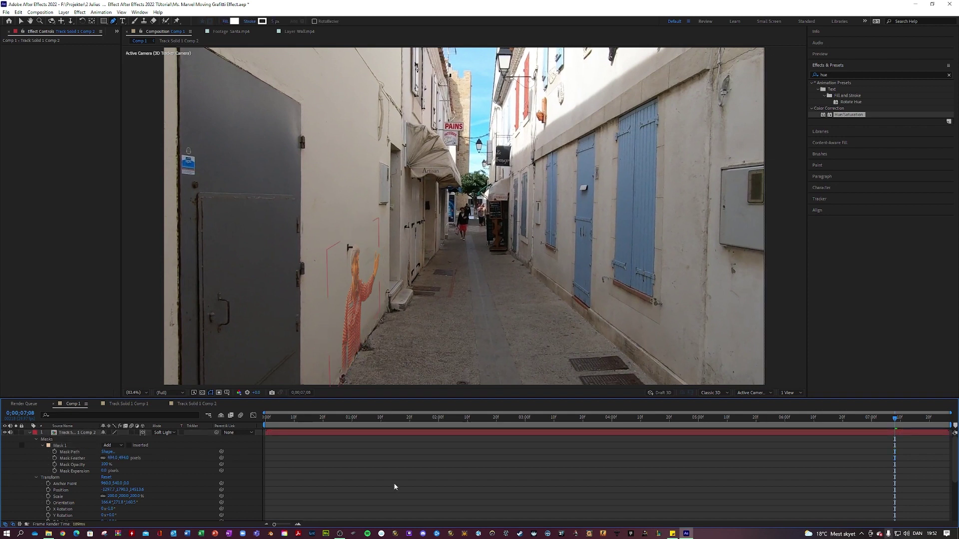
left_click_drag(115, 458, 161, 458)
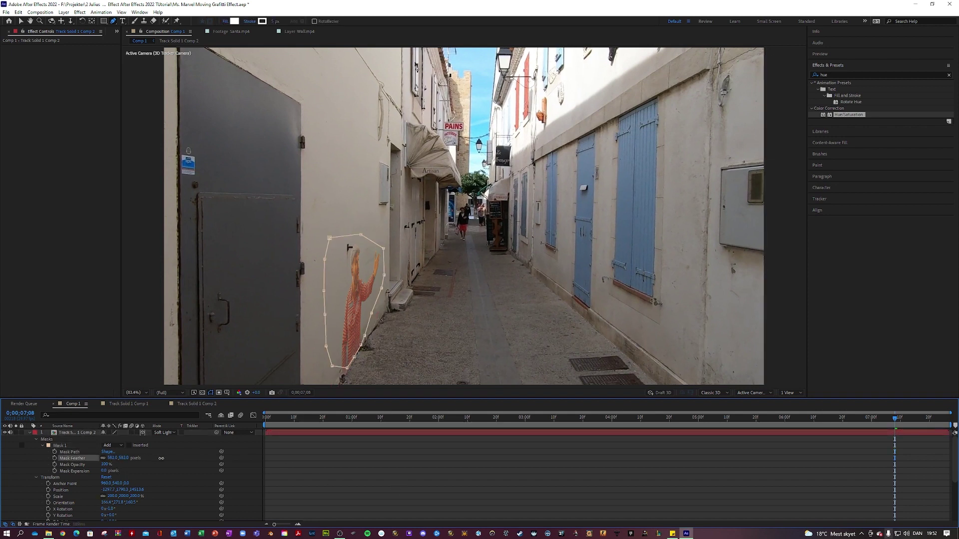
left_click_drag(278, 466, 414, 470)
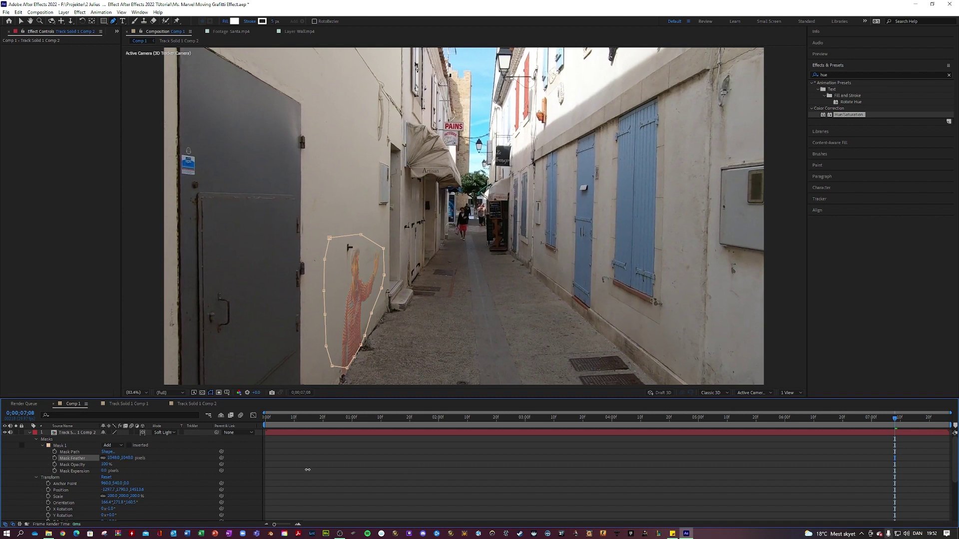
left_click_drag(308, 470, 152, 467)
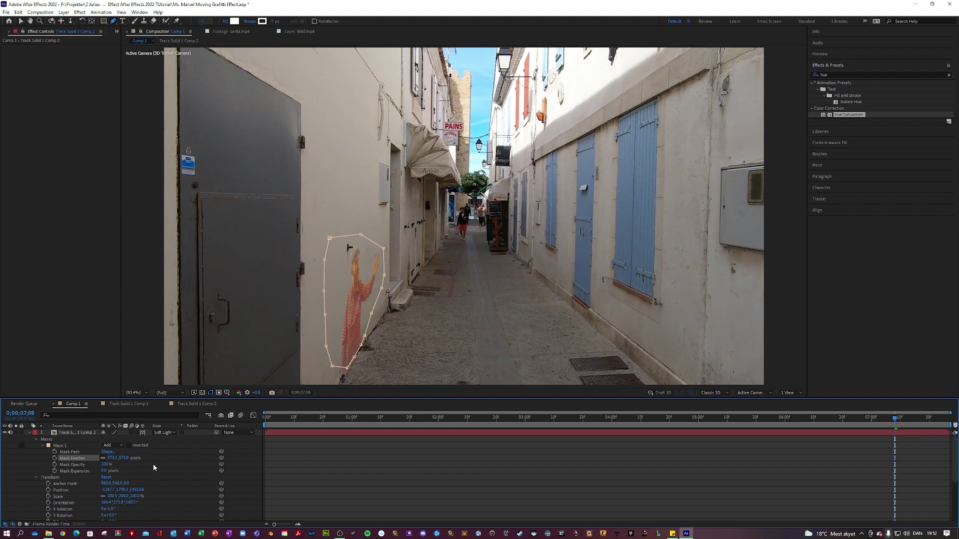
Step: Adjust the bottom and right-side mask points and zoom in on the figure's base
left_click(356, 378)
left_click_drag(348, 370, 363, 333)
left_click_drag(118, 458, 96, 458)
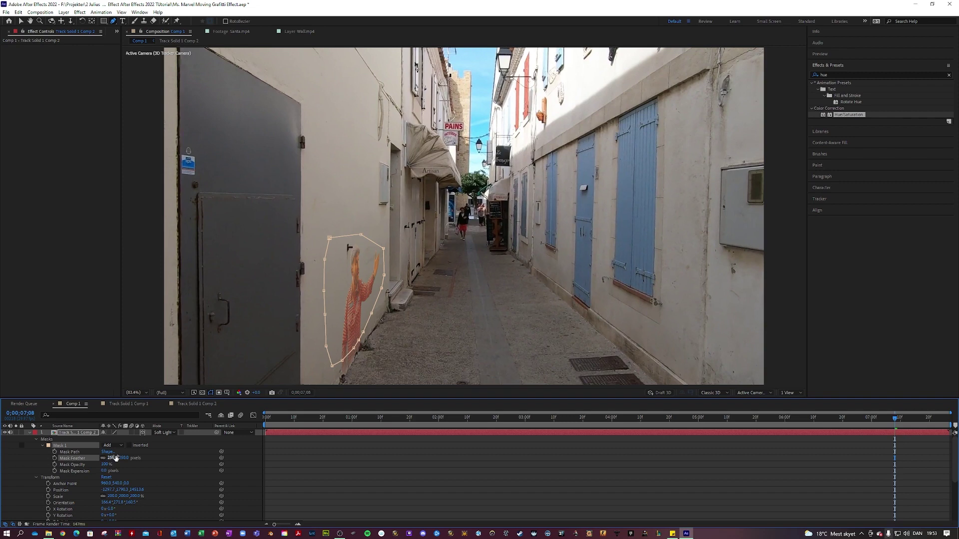
left_click(328, 471)
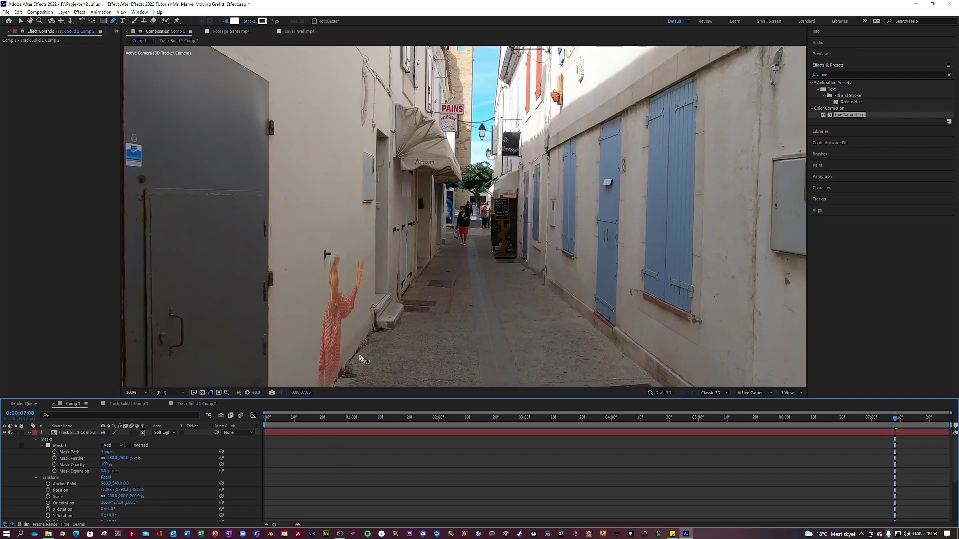
key("period")
key("period")
key("period")
key("period")
key("period")
left_click_drag(348, 329, 373, 231)
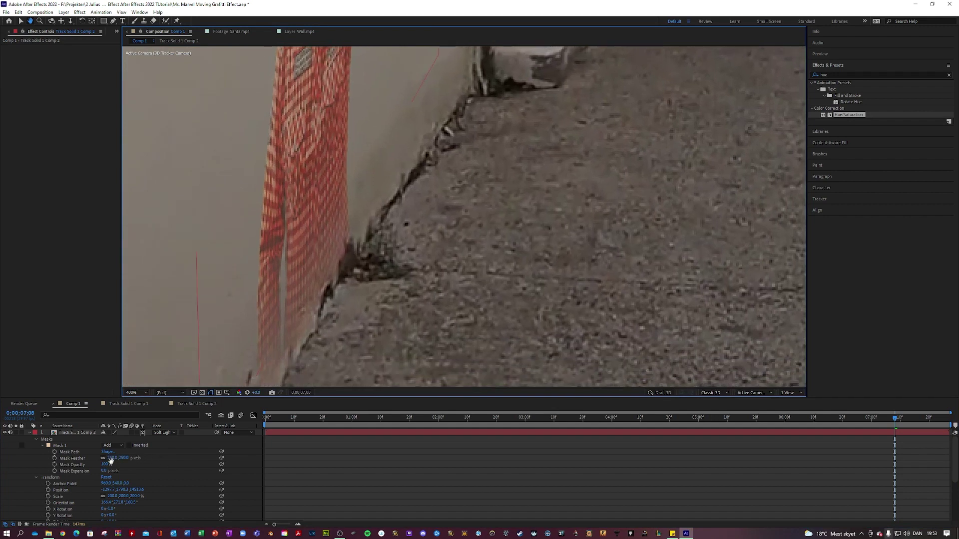
Step: Lower Mask Feather to 219 pixels and lift the mask's lower points off the ground
left_click_drag(113, 459, 62, 455)
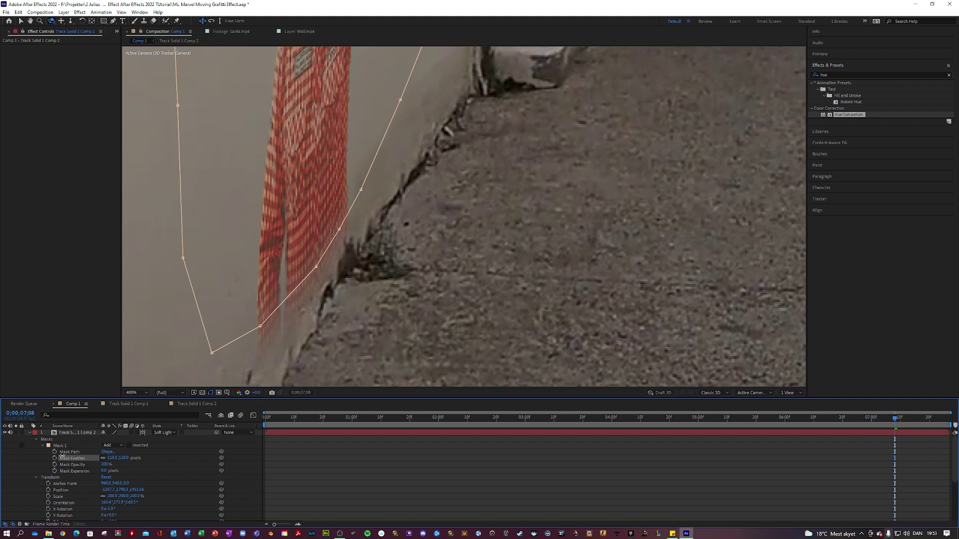
left_click(159, 444)
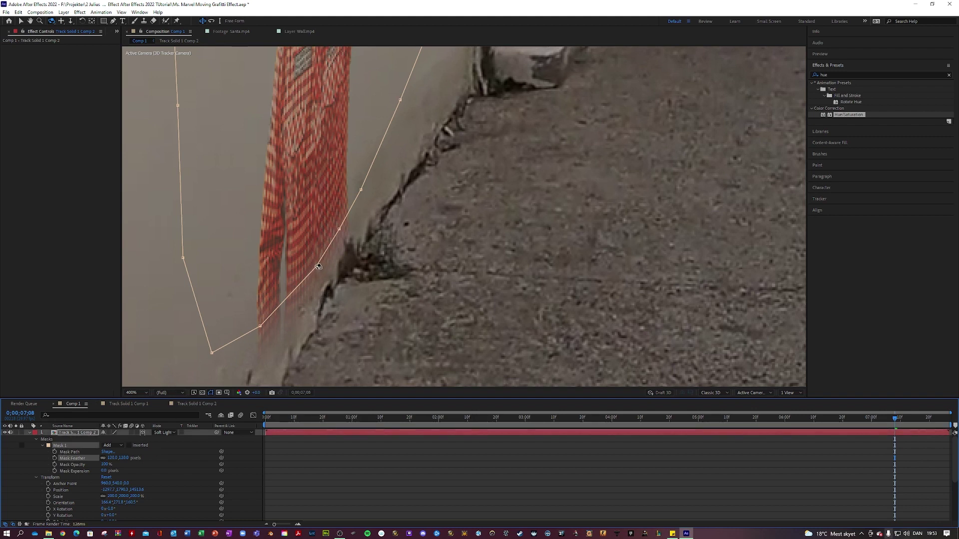
key("v")
left_click_drag(318, 266, 312, 254)
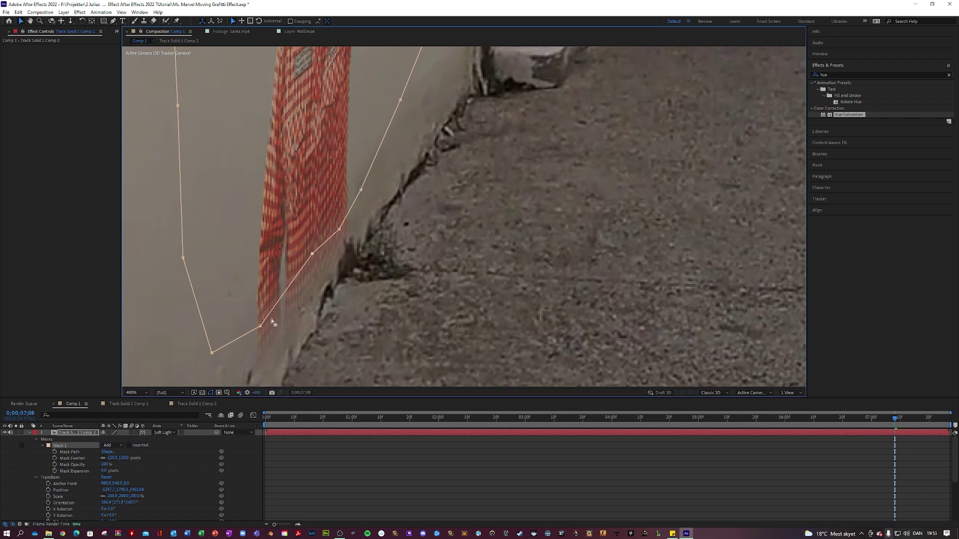
left_click_drag(260, 325, 257, 309)
left_click_drag(212, 353, 199, 301)
left_click_drag(361, 191, 359, 173)
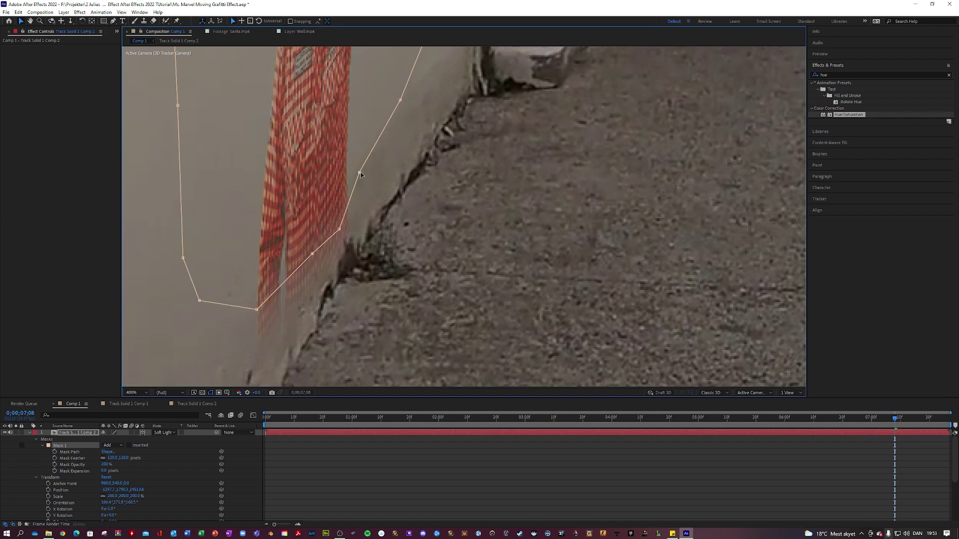
left_click(415, 463)
scroll(439, 292, "down", 4)
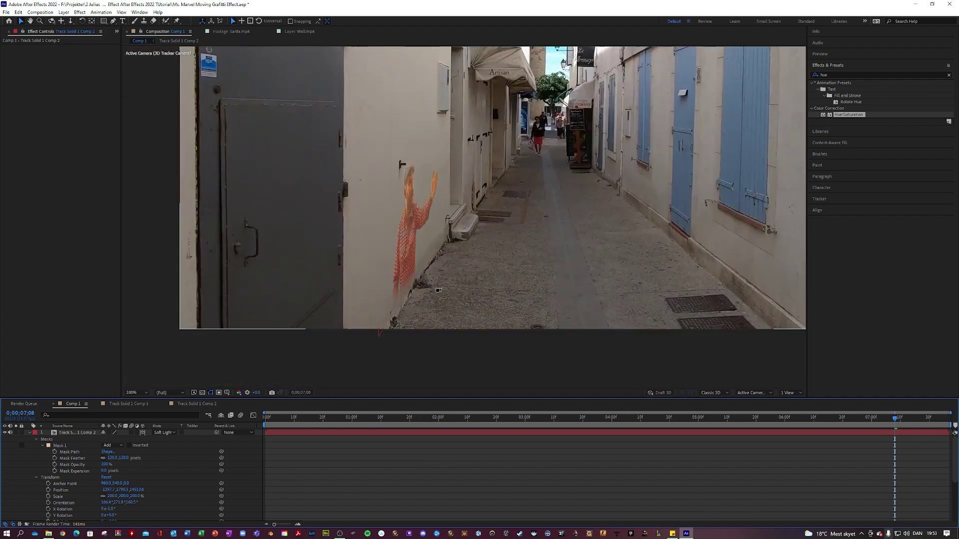